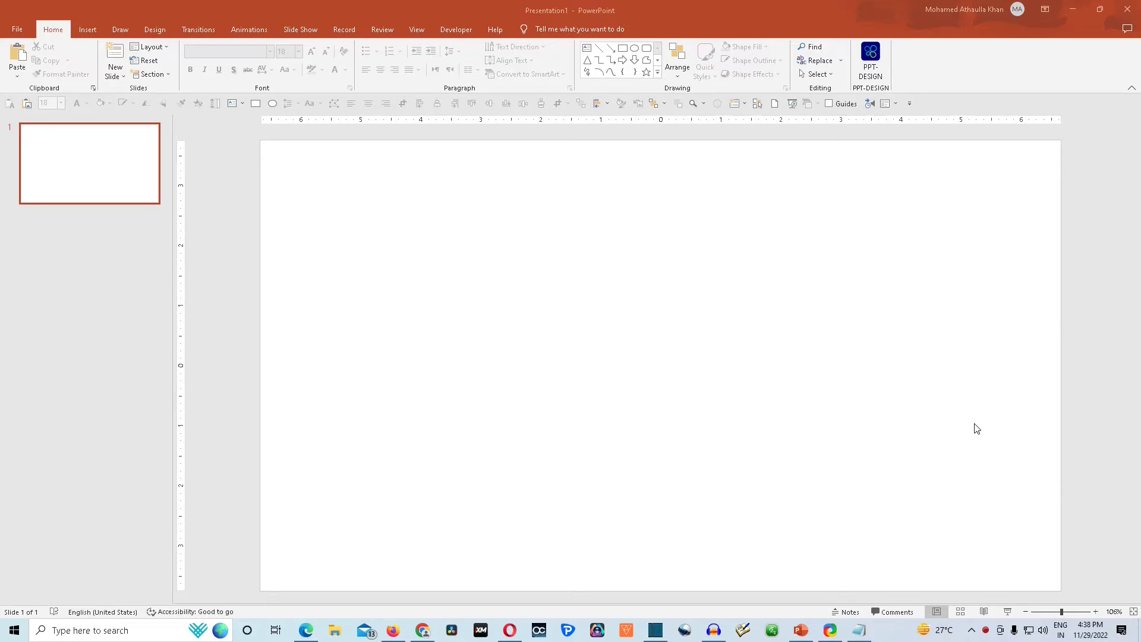
Step: Insert the Space 1 picture from this device, then cut it off the slide
left_click(88, 31)
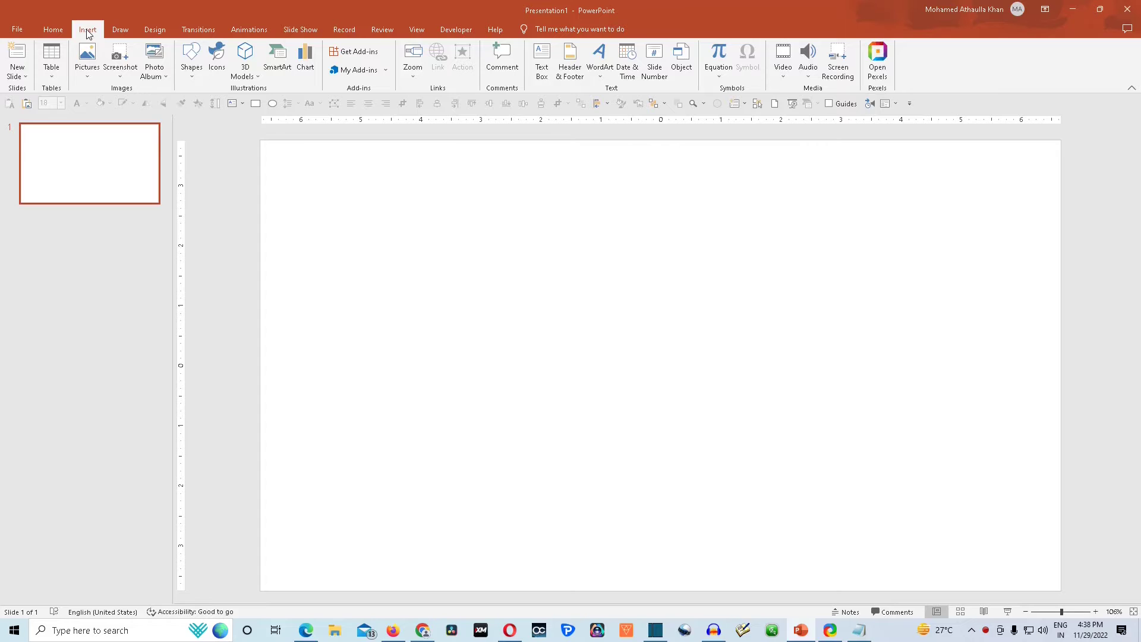
left_click(90, 58)
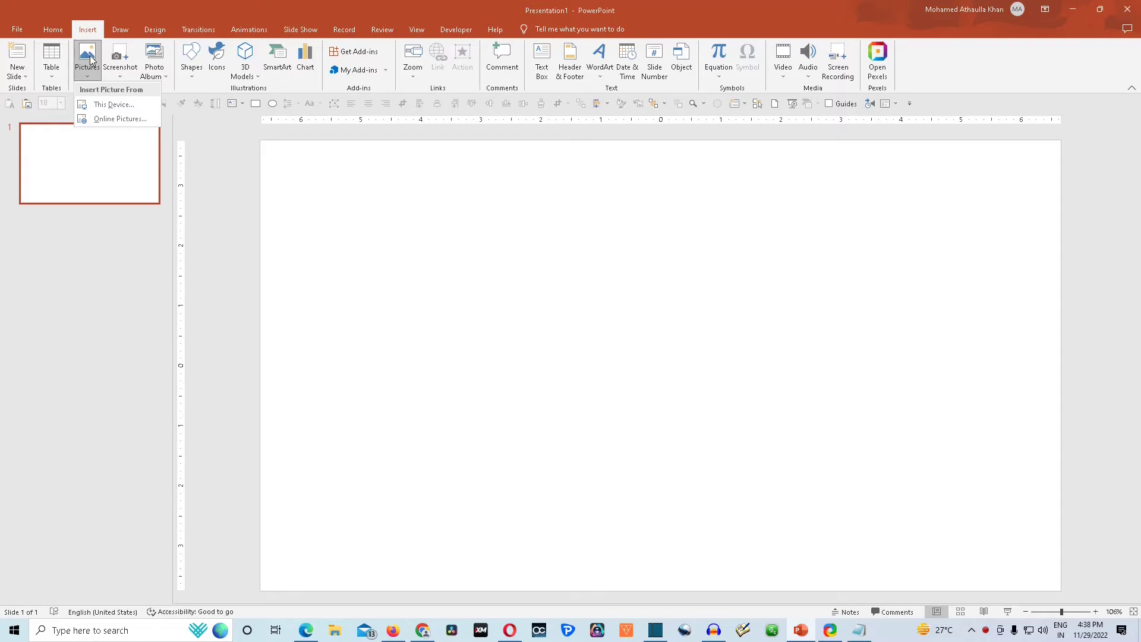
left_click(112, 105)
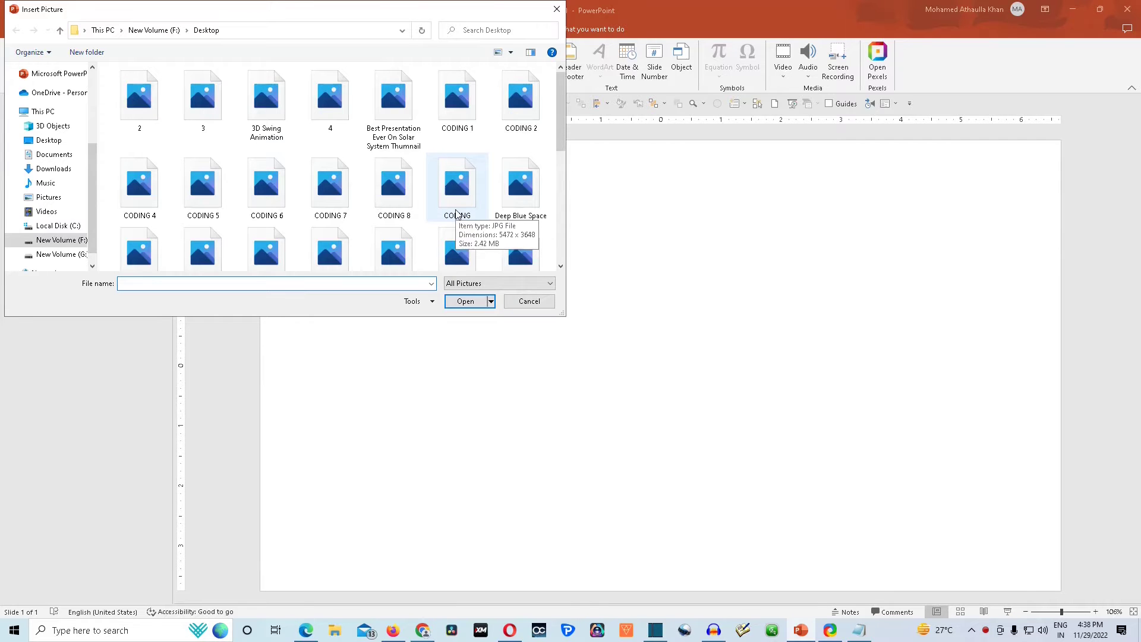
scroll(457, 214, "down", 2)
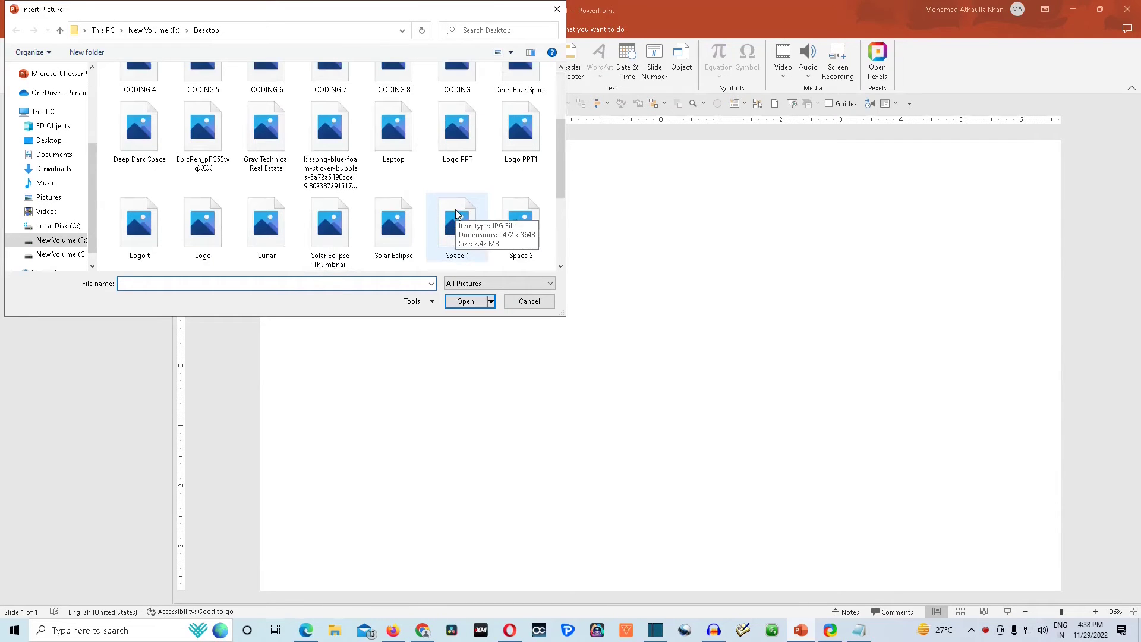
left_click(466, 238)
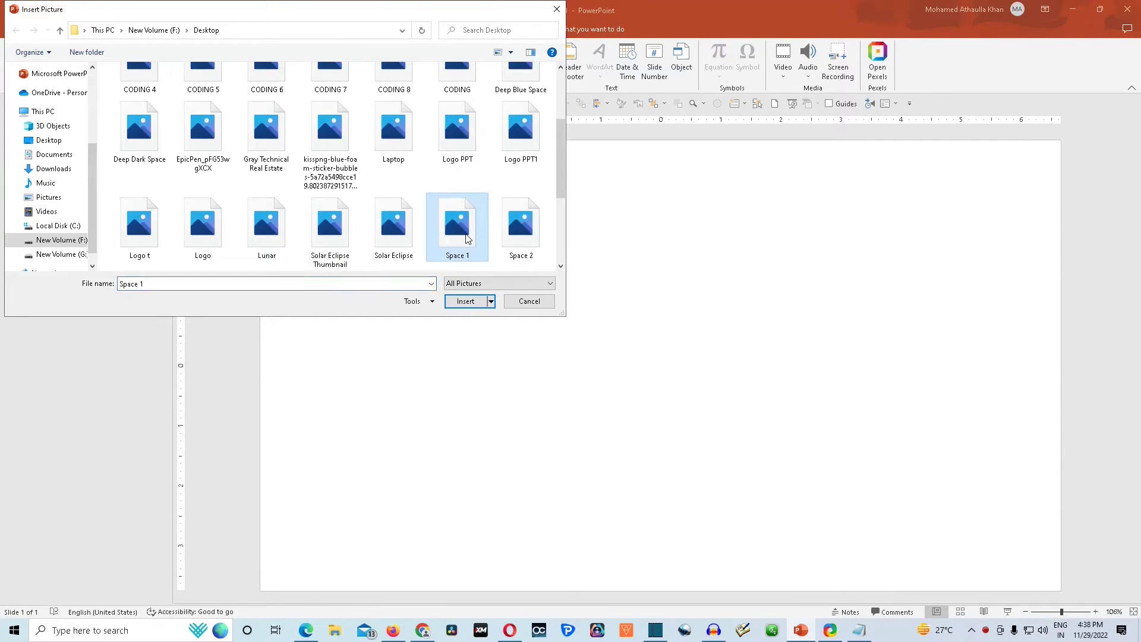
left_click(465, 301)
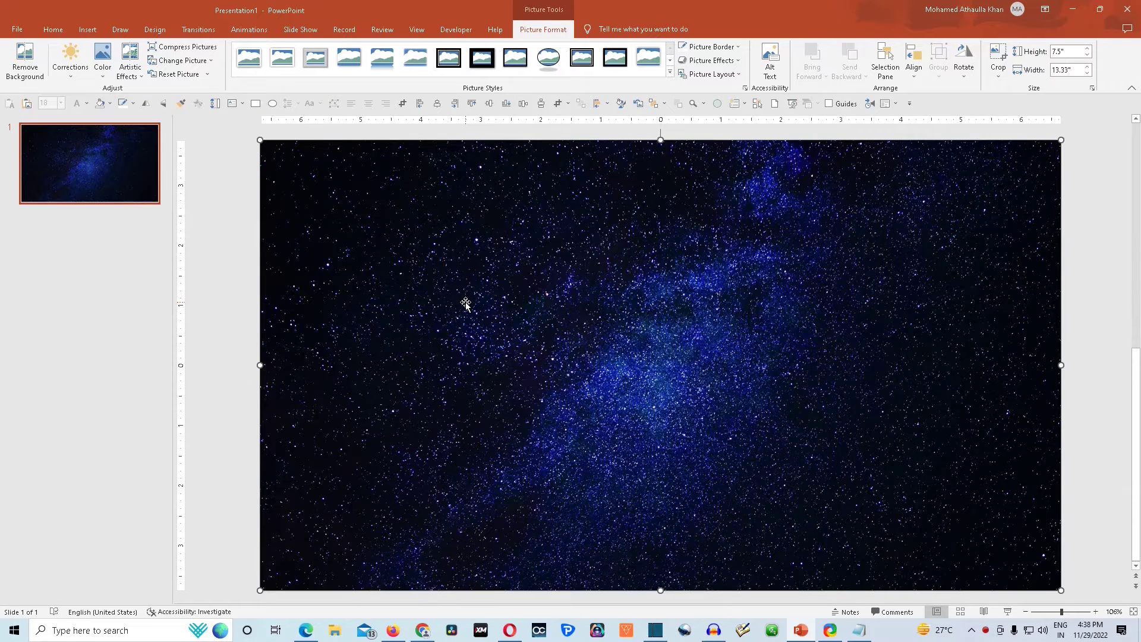
key("Delete")
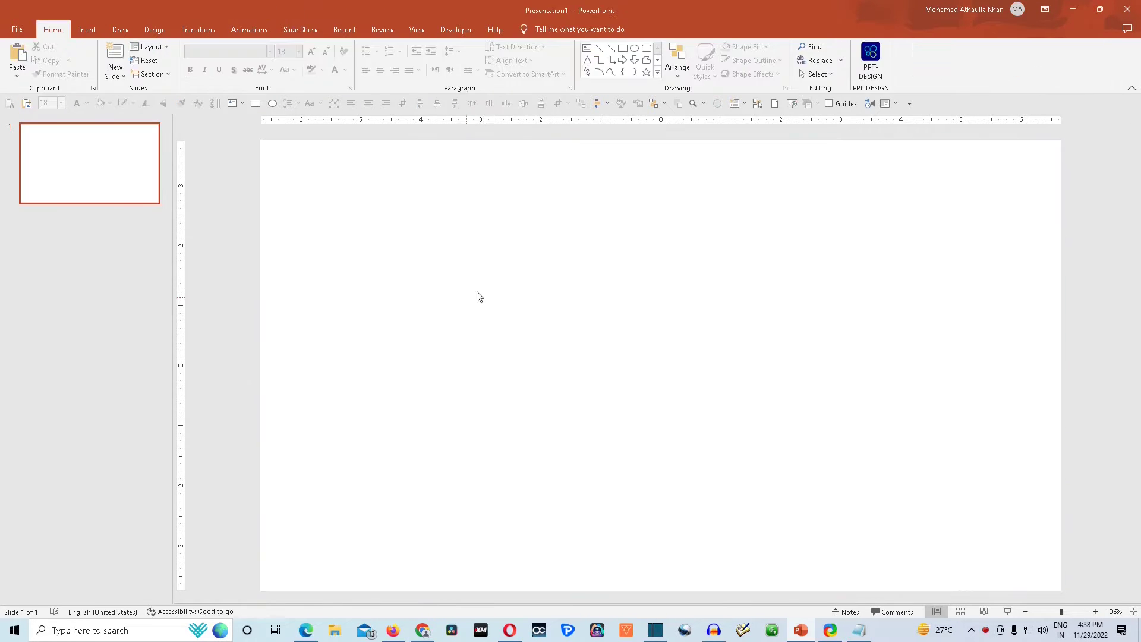
Step: Set the slide background to a picture fill using the starry picture from the clipboard
right_click(633, 232)
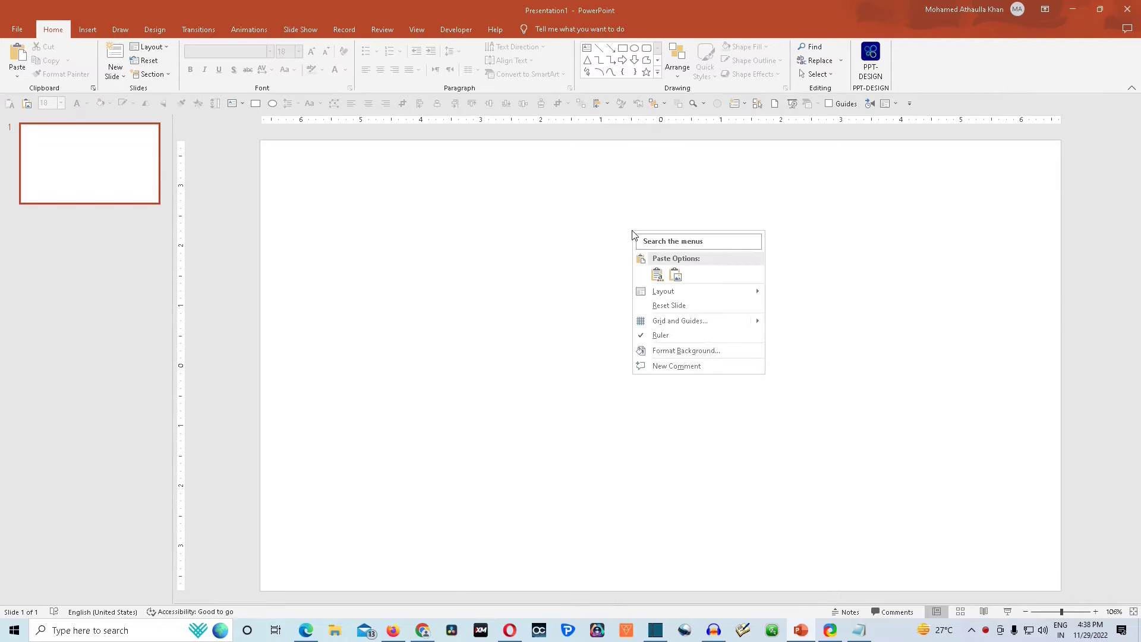
left_click(689, 352)
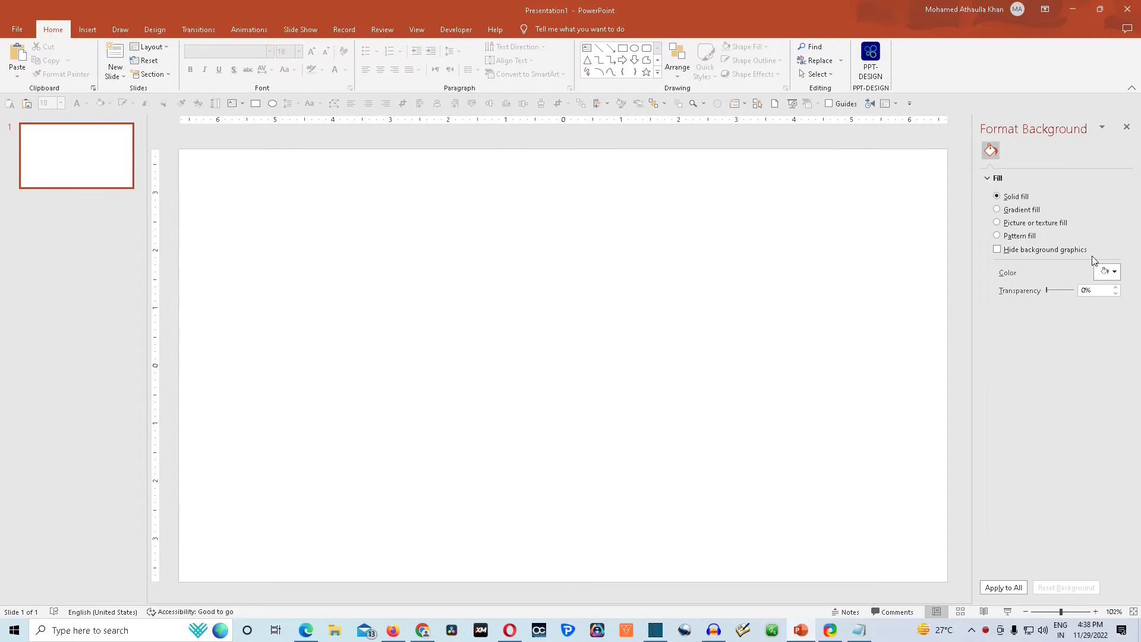
left_click(1034, 224)
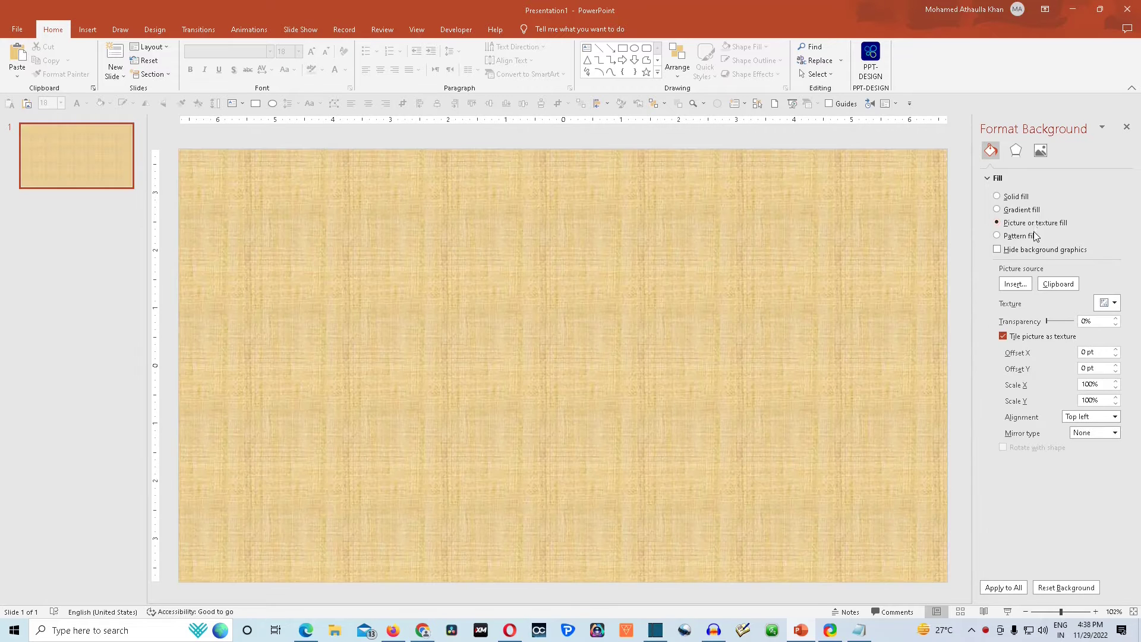
left_click(1059, 285)
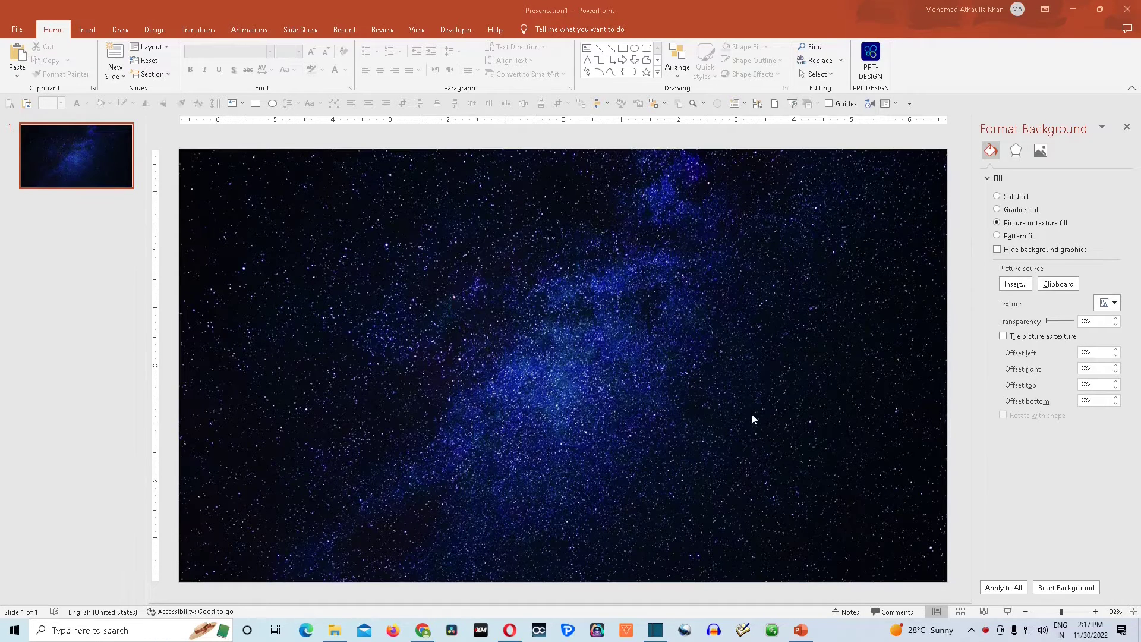
Step: Draw an oval near the slide centre and give it no fill
left_click(635, 53)
left_click(562, 311)
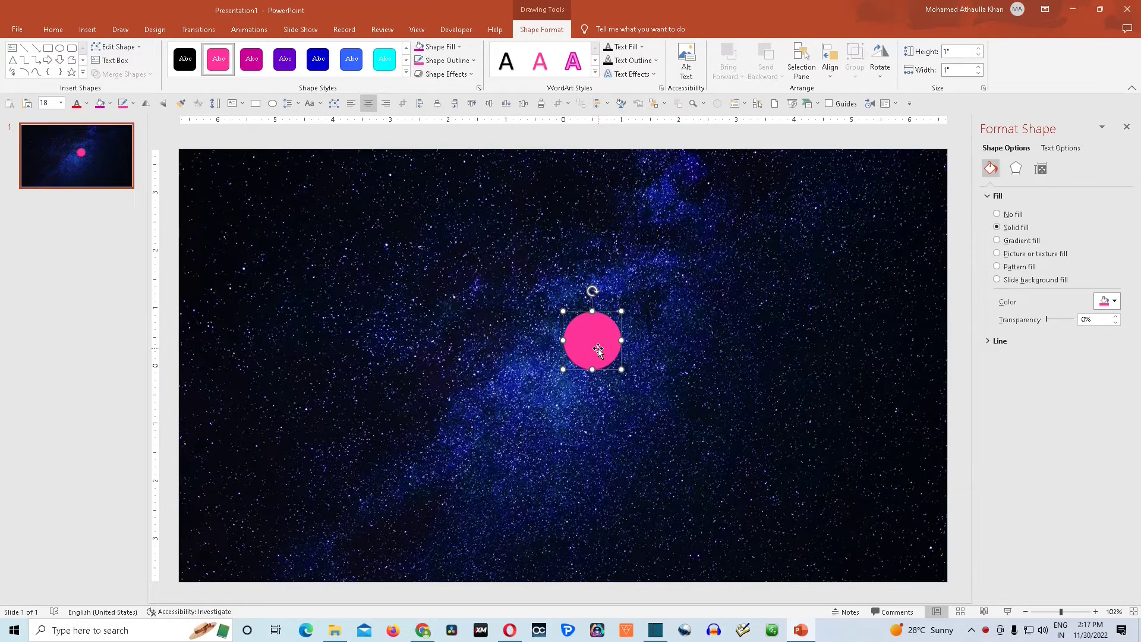
left_click(462, 48)
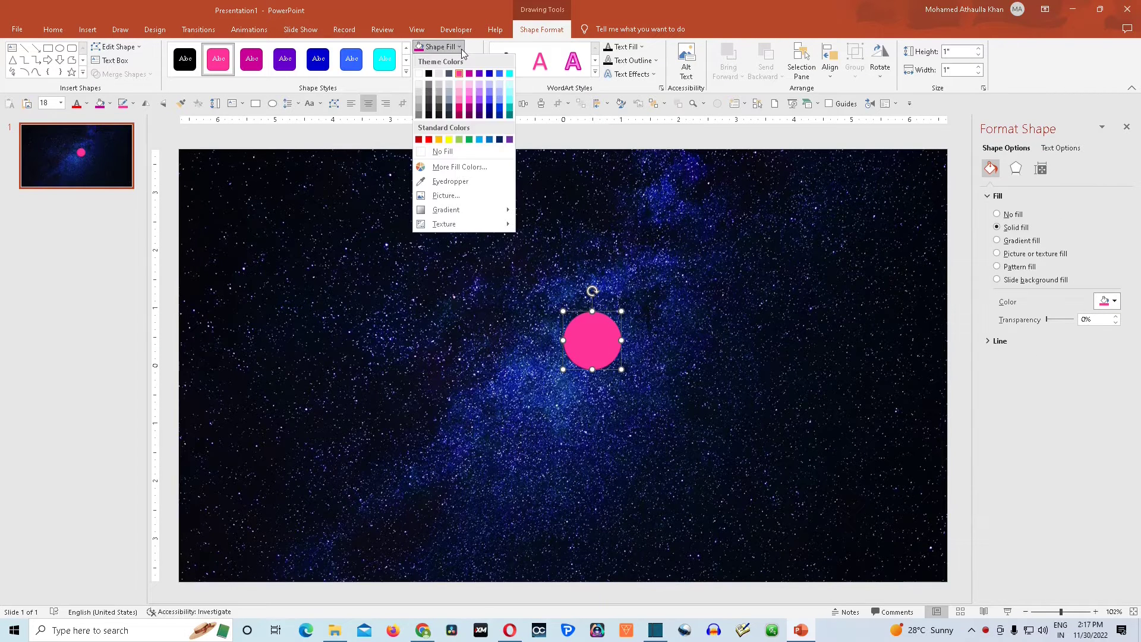
left_click(452, 159)
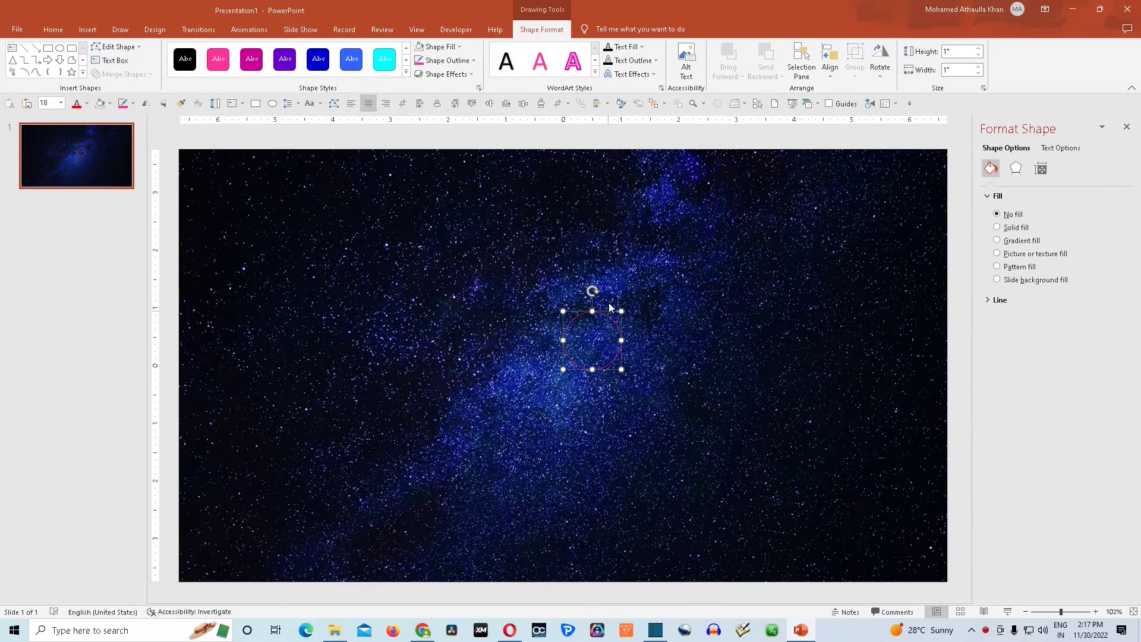
Step: Give the circle a white, dashed outline
left_click(477, 60)
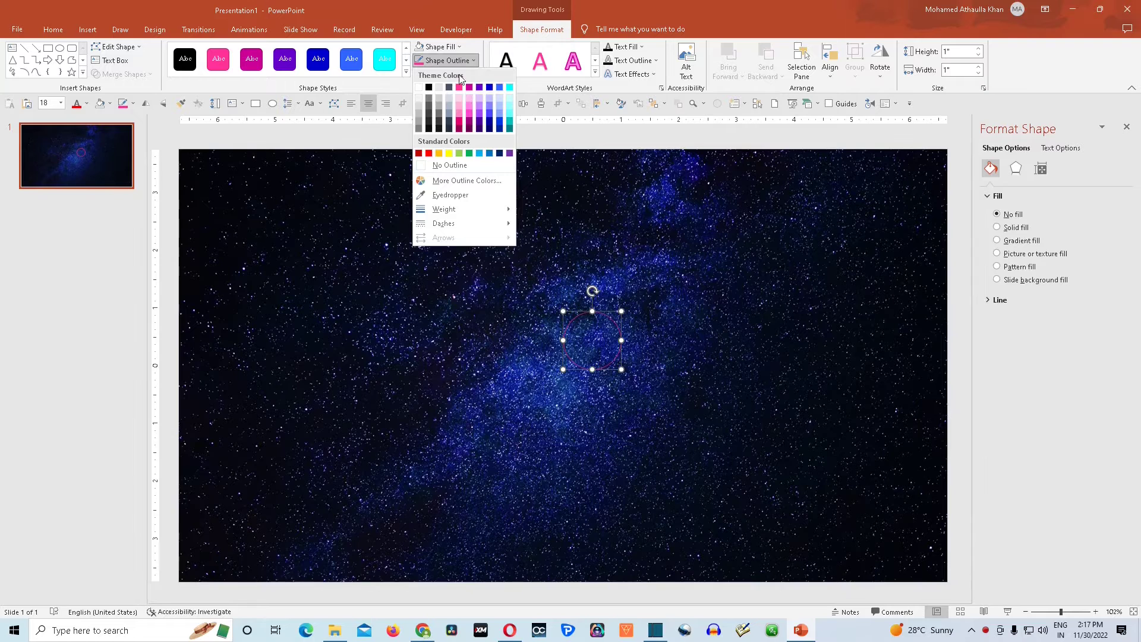
left_click(420, 87)
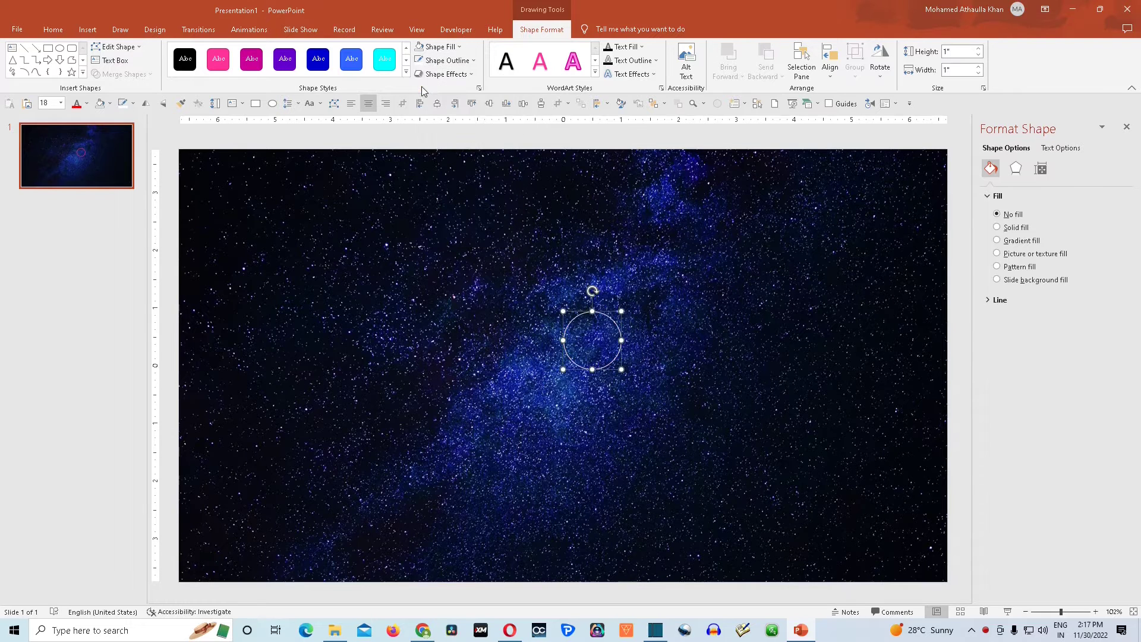
left_click(475, 60)
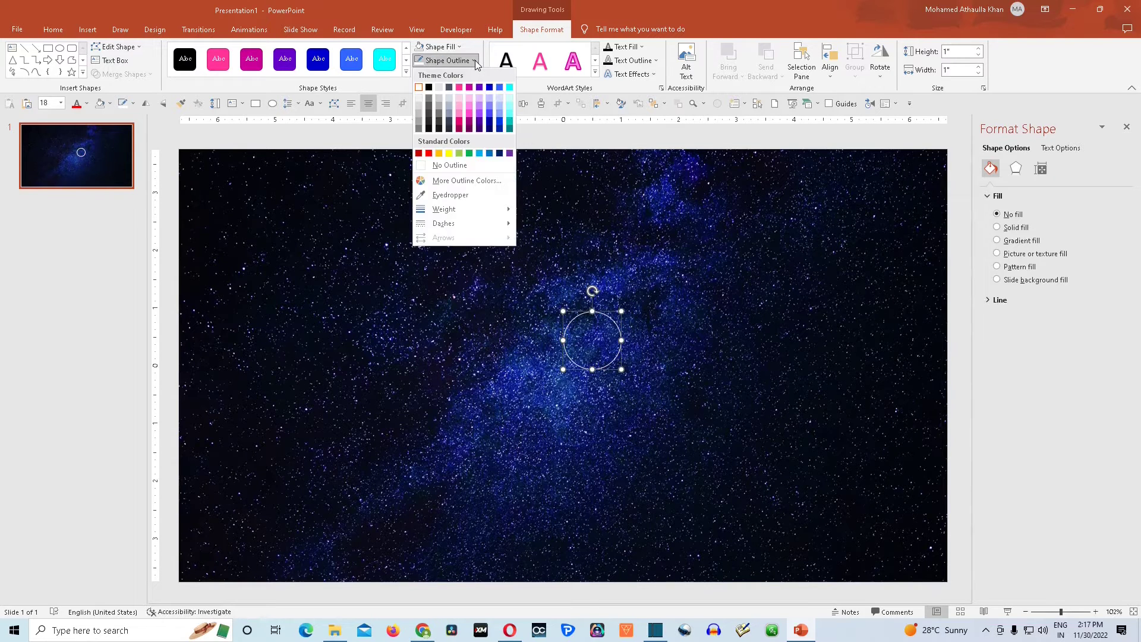
mouse_move(462, 224)
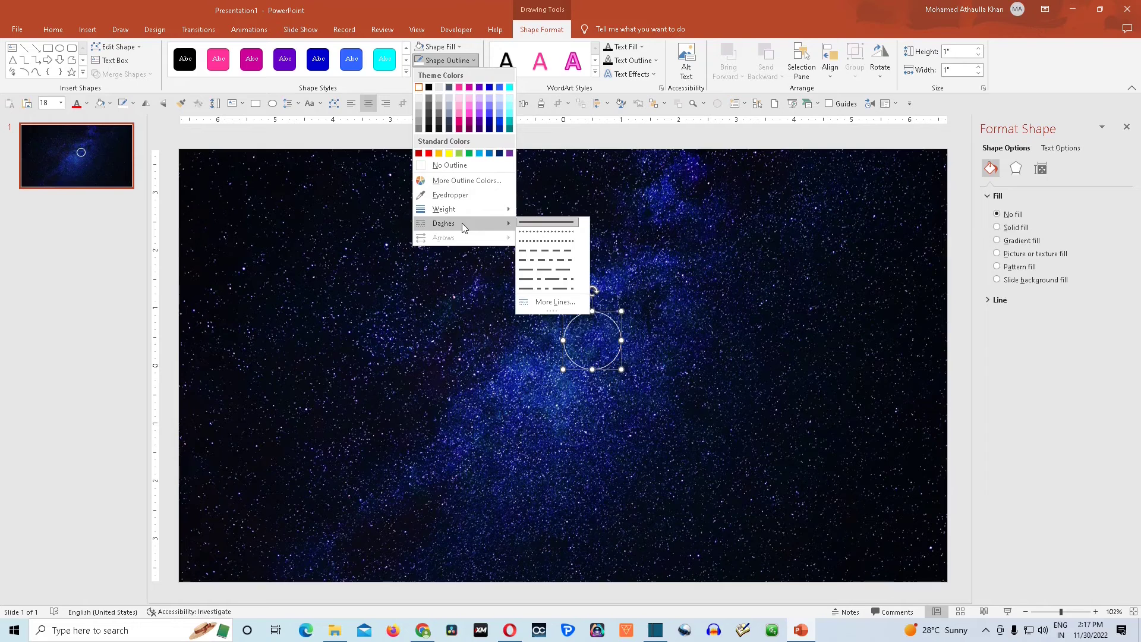
left_click(561, 251)
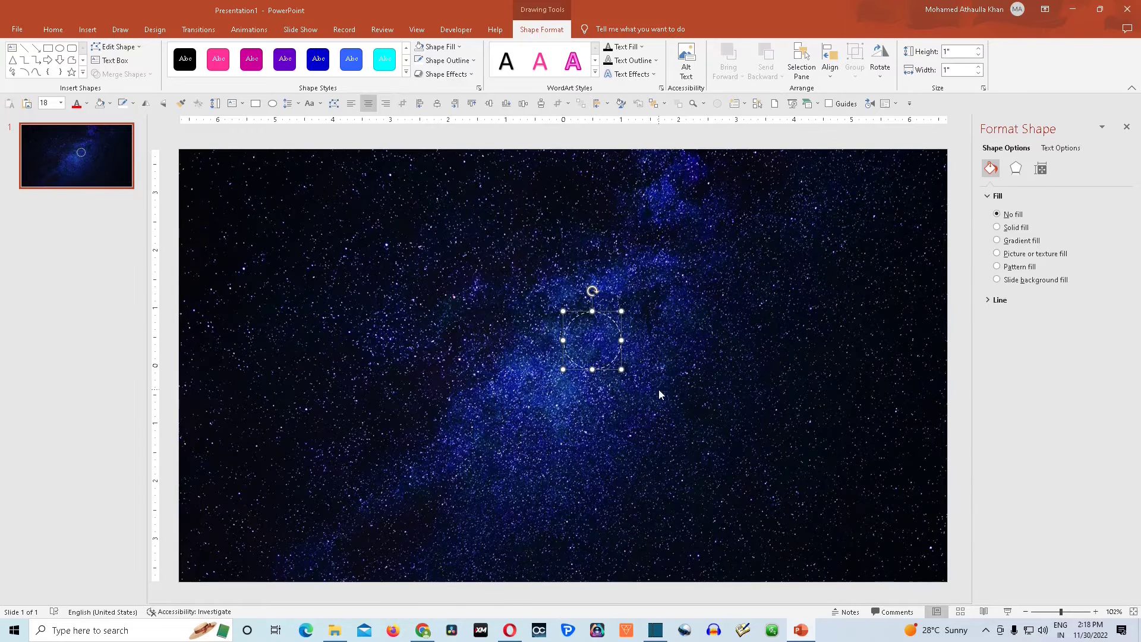
Step: Lock the circle's aspect ratio and set its height to 4"
left_click(1041, 170)
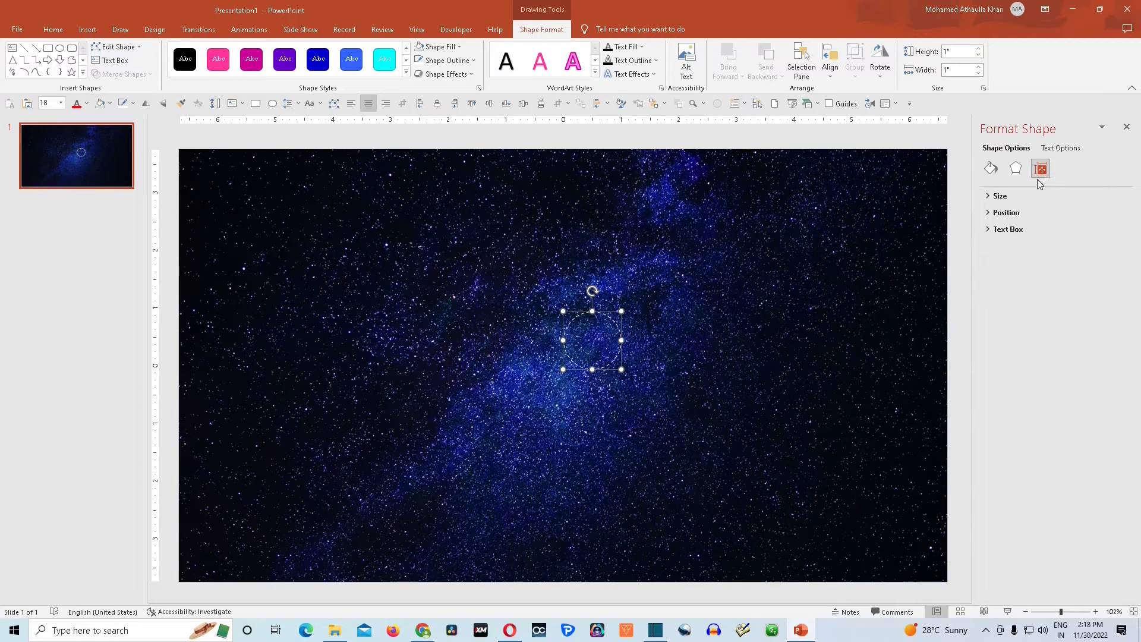
left_click(989, 197)
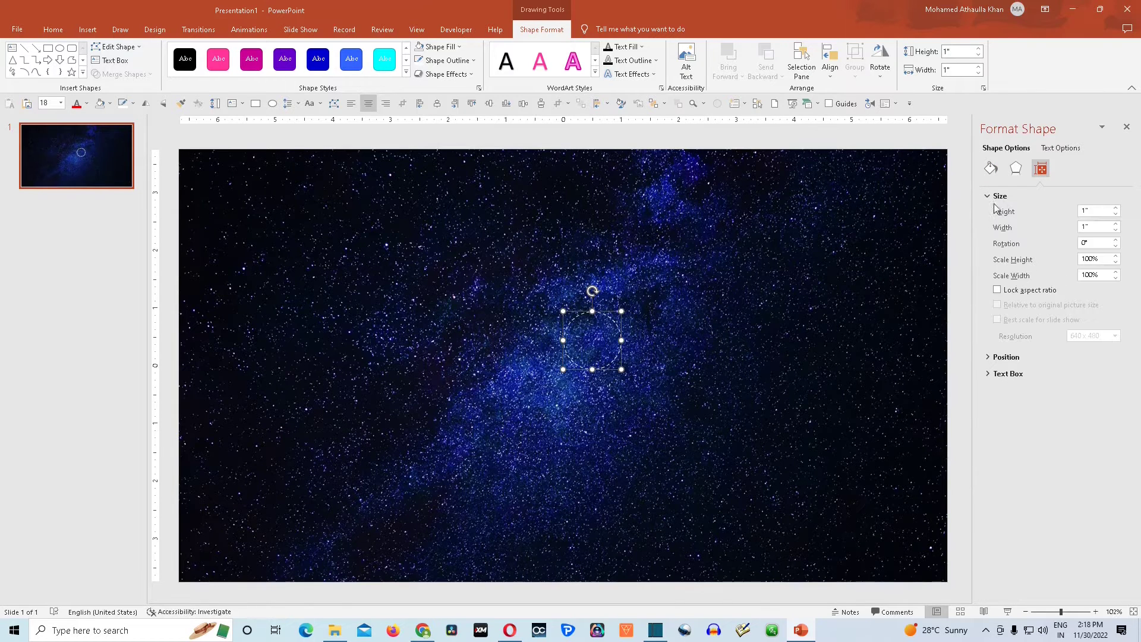
left_click(998, 291)
double_click(1096, 211)
type("4")
key("Return")
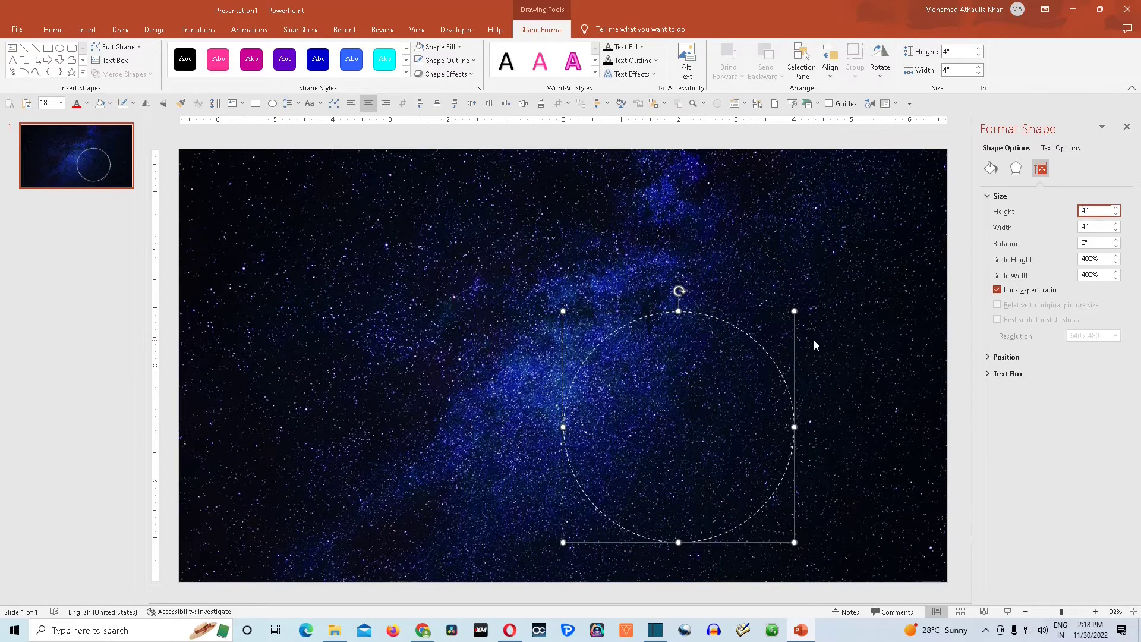
left_click(756, 341)
Step: Duplicate the circle with Ctrl+D and set the copy's height to 6"
key("ctrl+d")
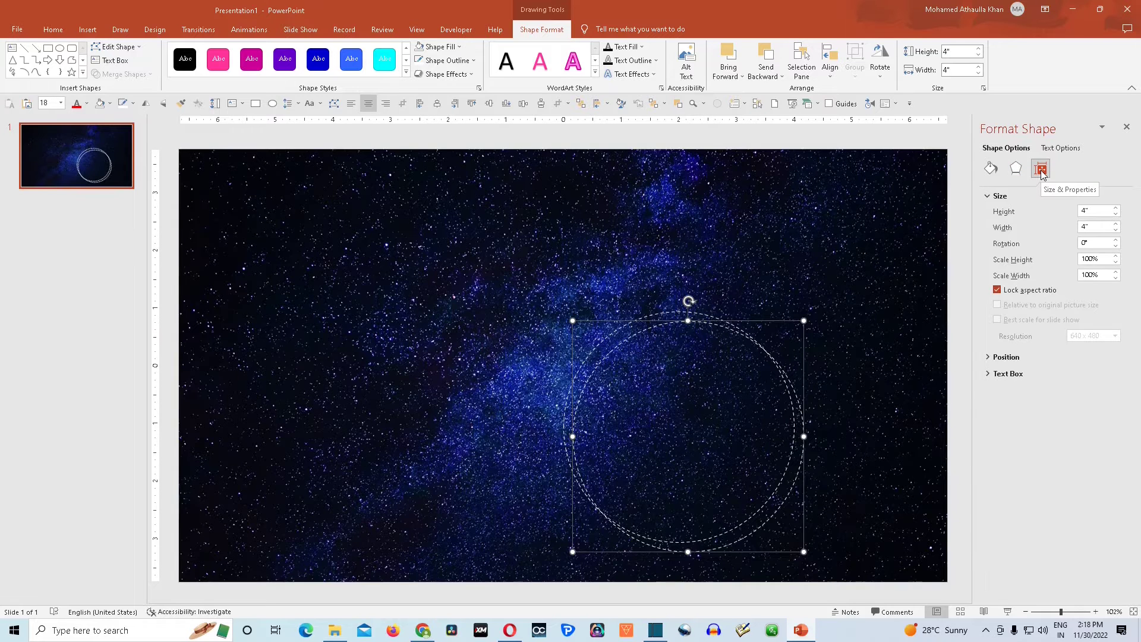
left_click(1087, 212)
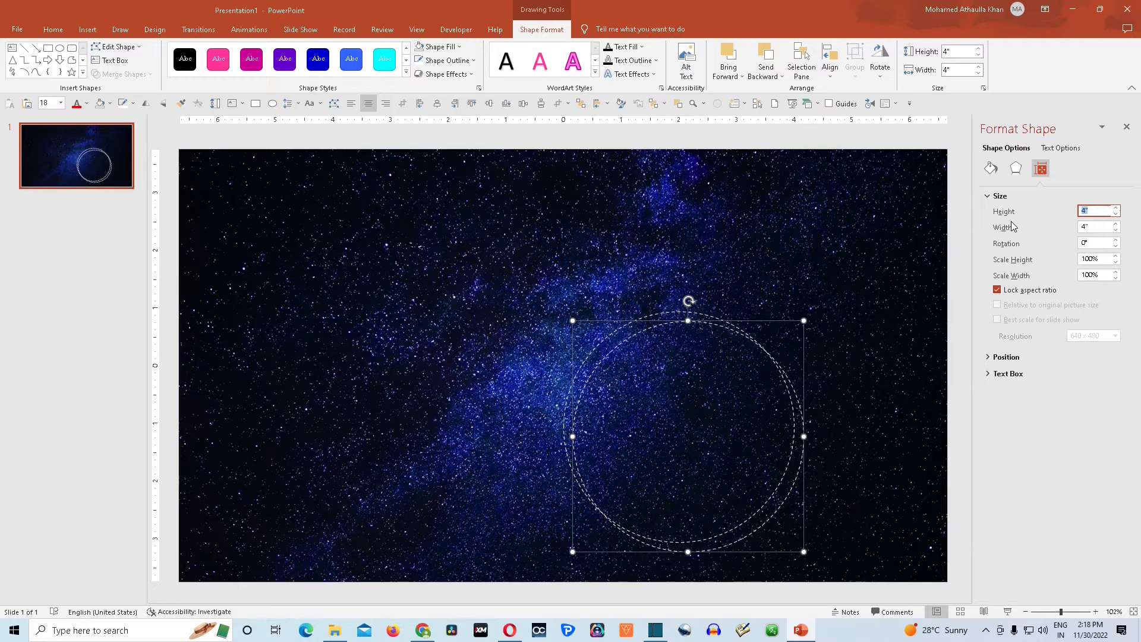
type("6")
key("Return")
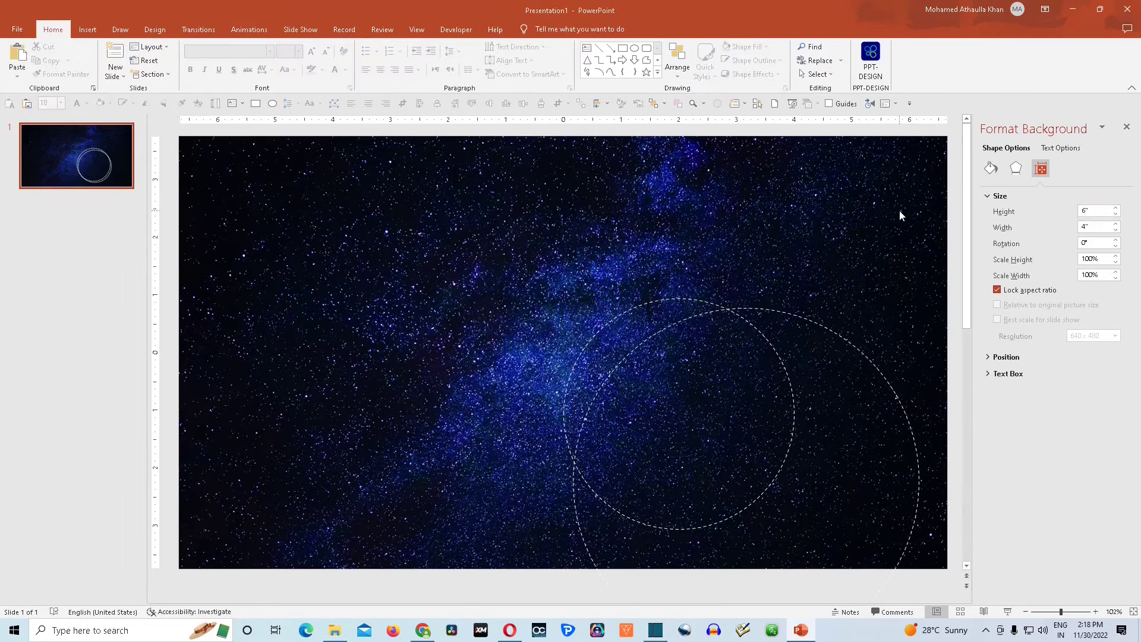
Step: Select both circles and align them to the slide with Align Center and Align Middle
left_click(900, 210)
left_click(838, 334)
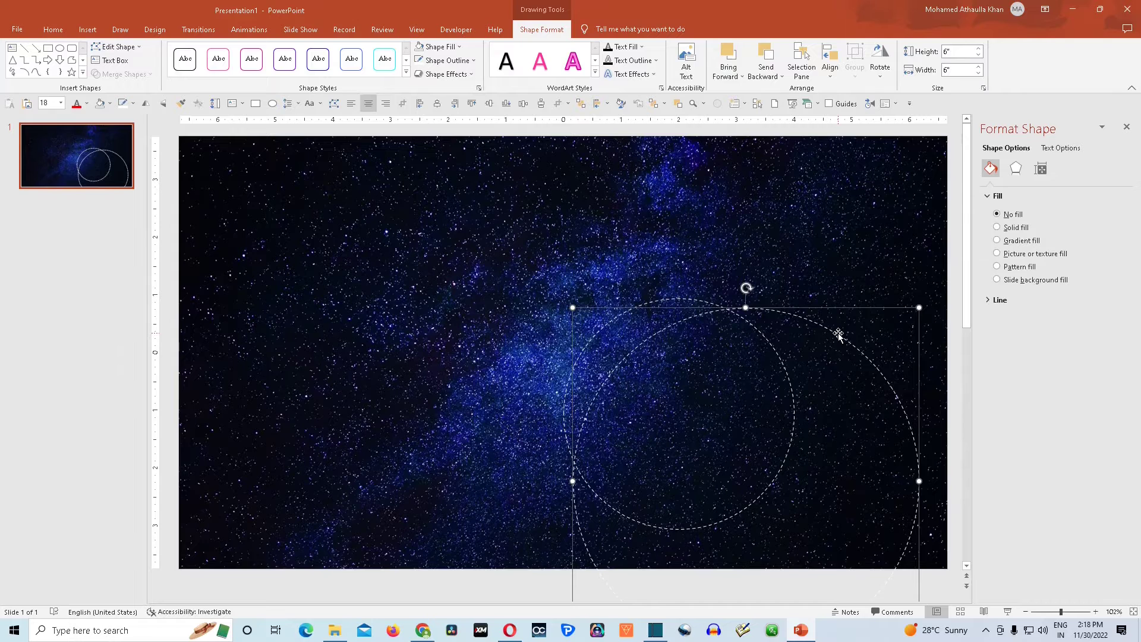
key("ctrl+a")
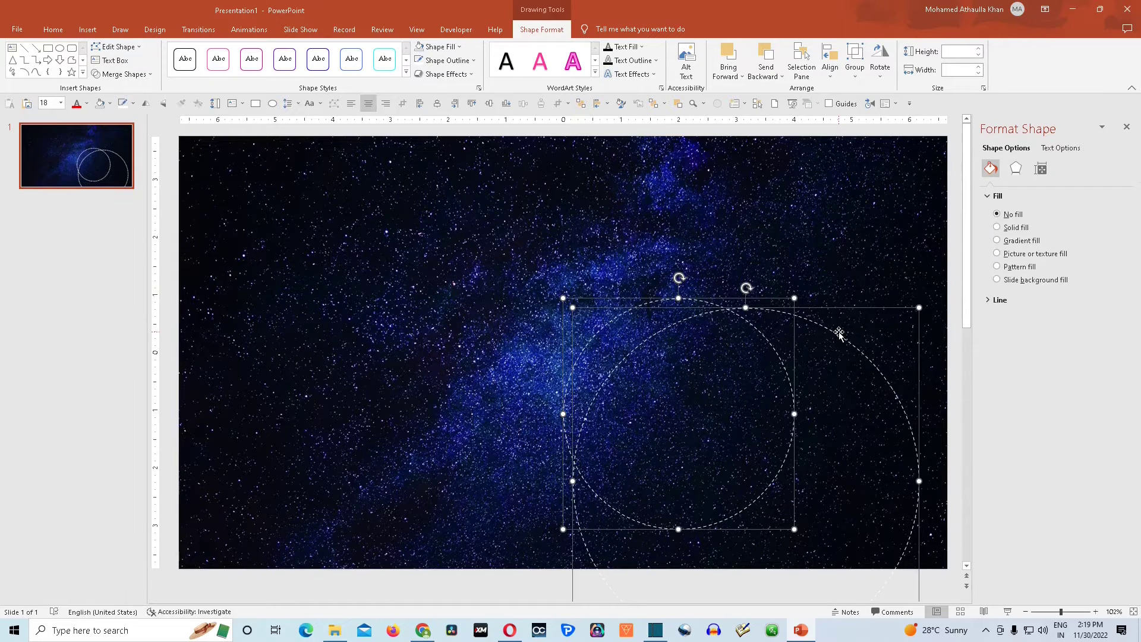
left_click(831, 77)
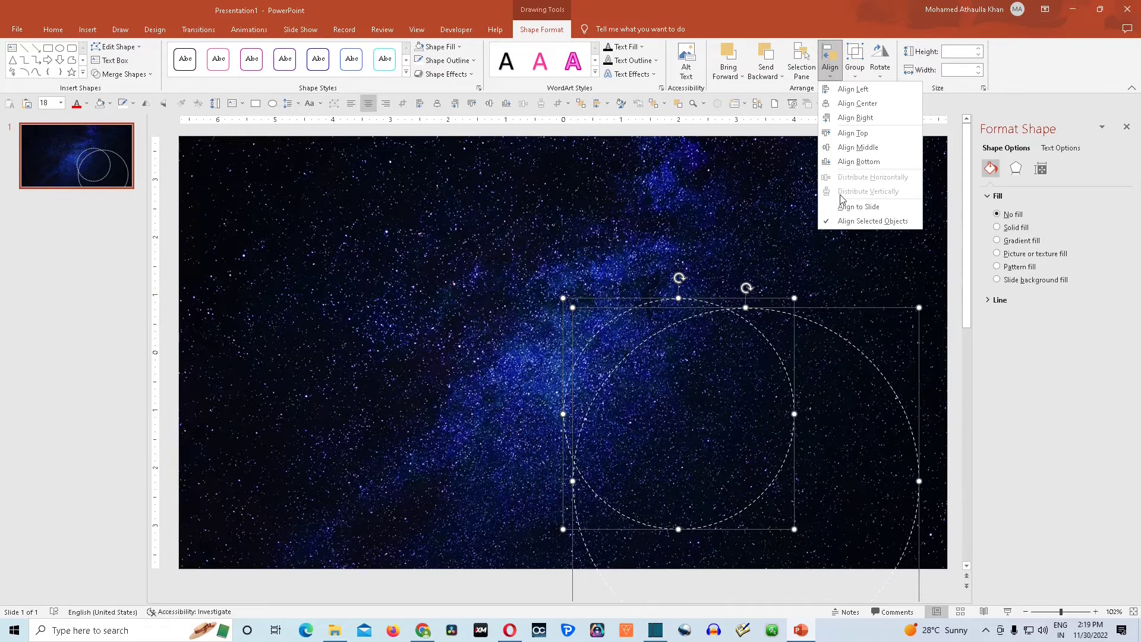
left_click(859, 208)
left_click(830, 70)
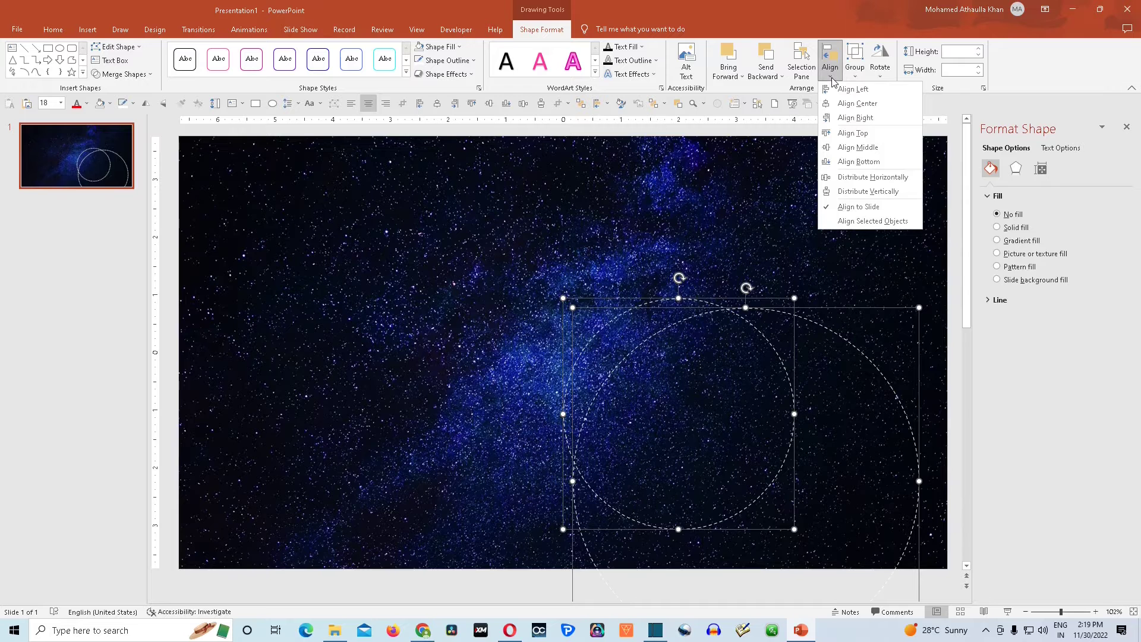
left_click(858, 105)
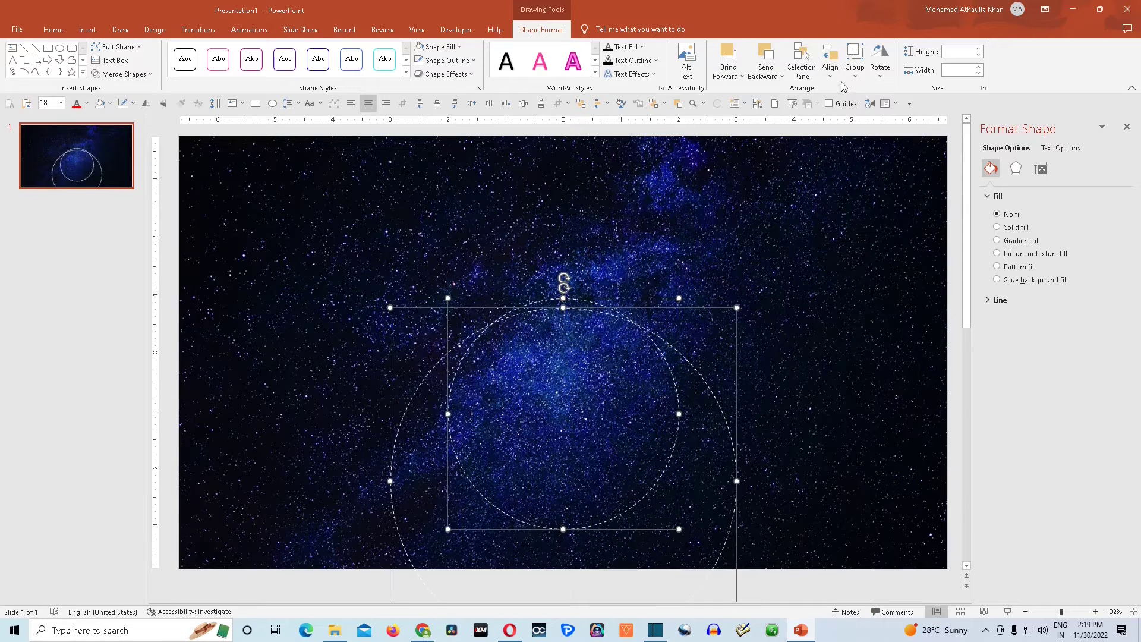
left_click(829, 65)
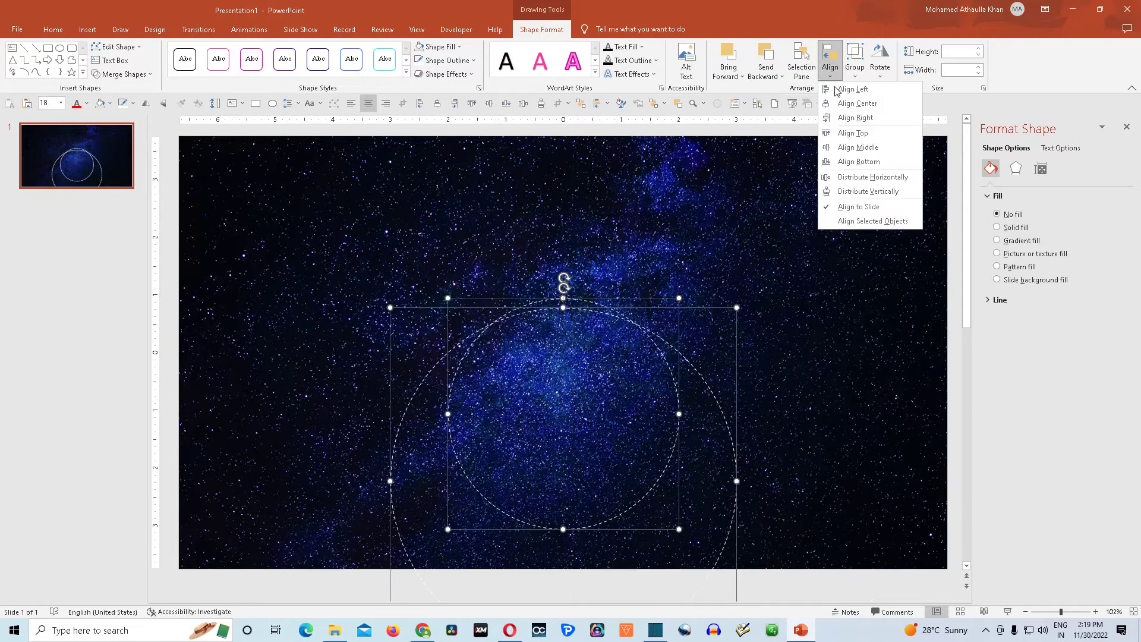
left_click(855, 147)
left_click(838, 240)
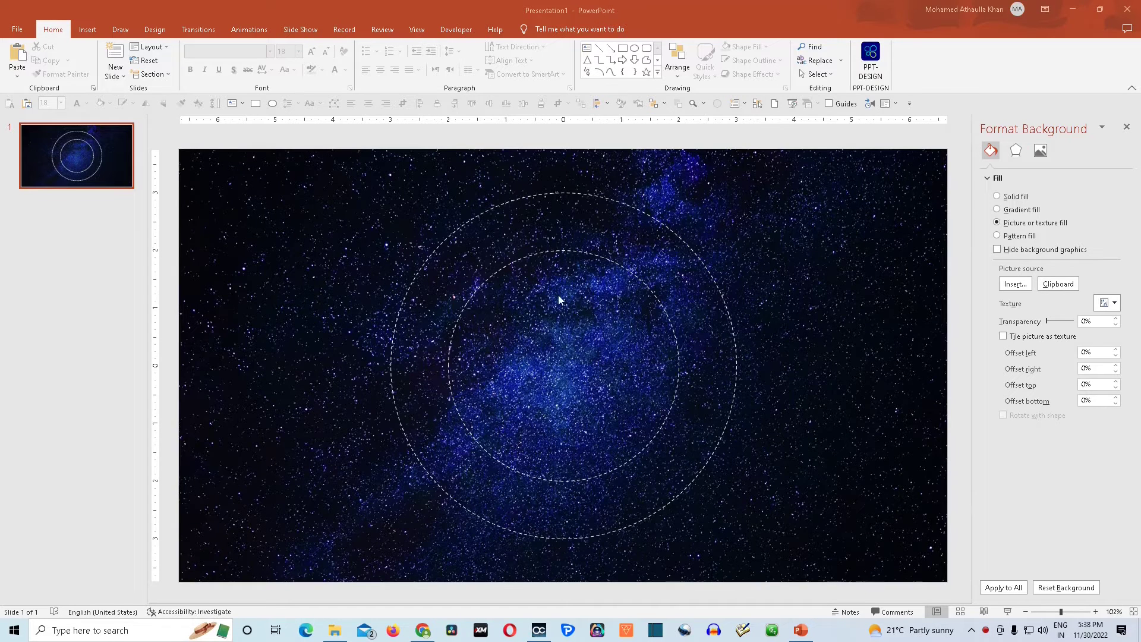
Step: Search the stock 3D models library for 'Solar'
left_click(86, 29)
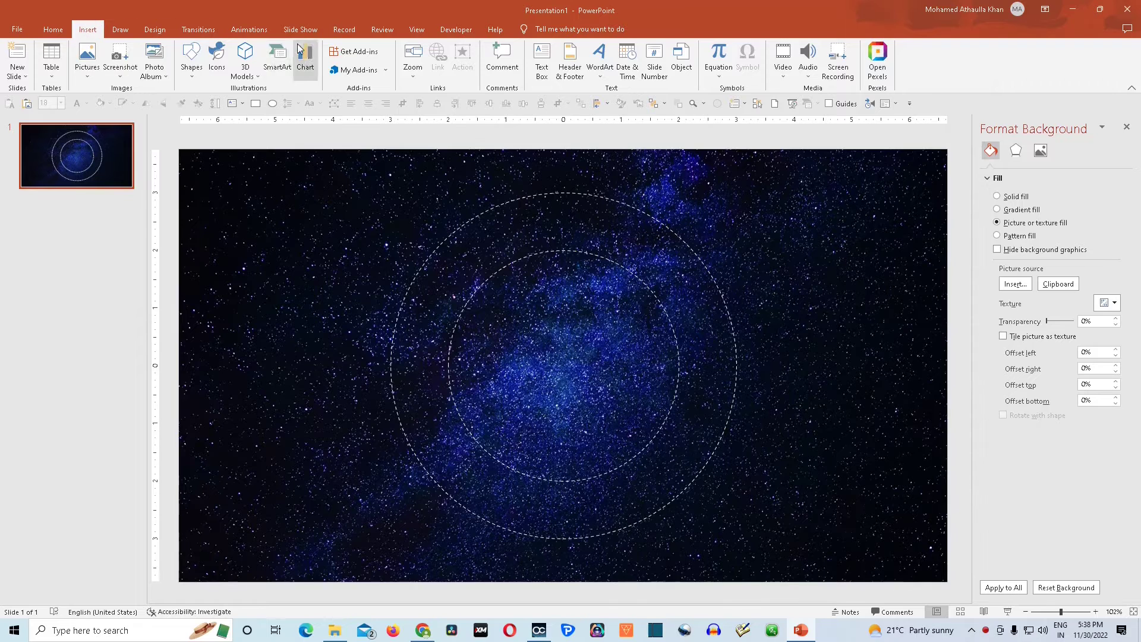
left_click(257, 78)
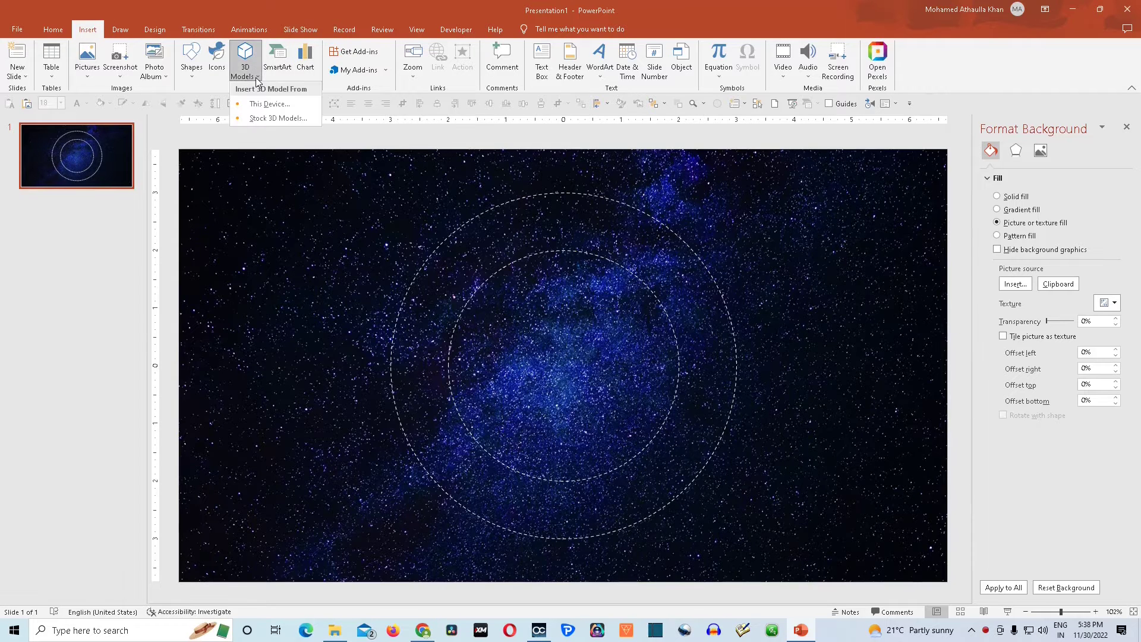
left_click(270, 119)
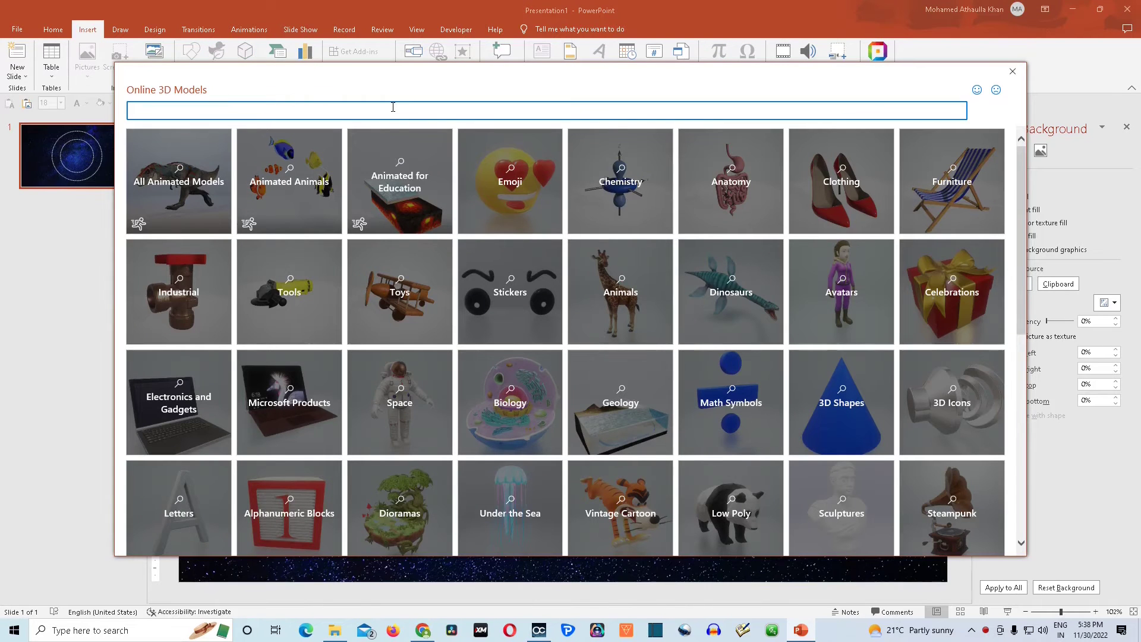
type("Solar")
key("Return")
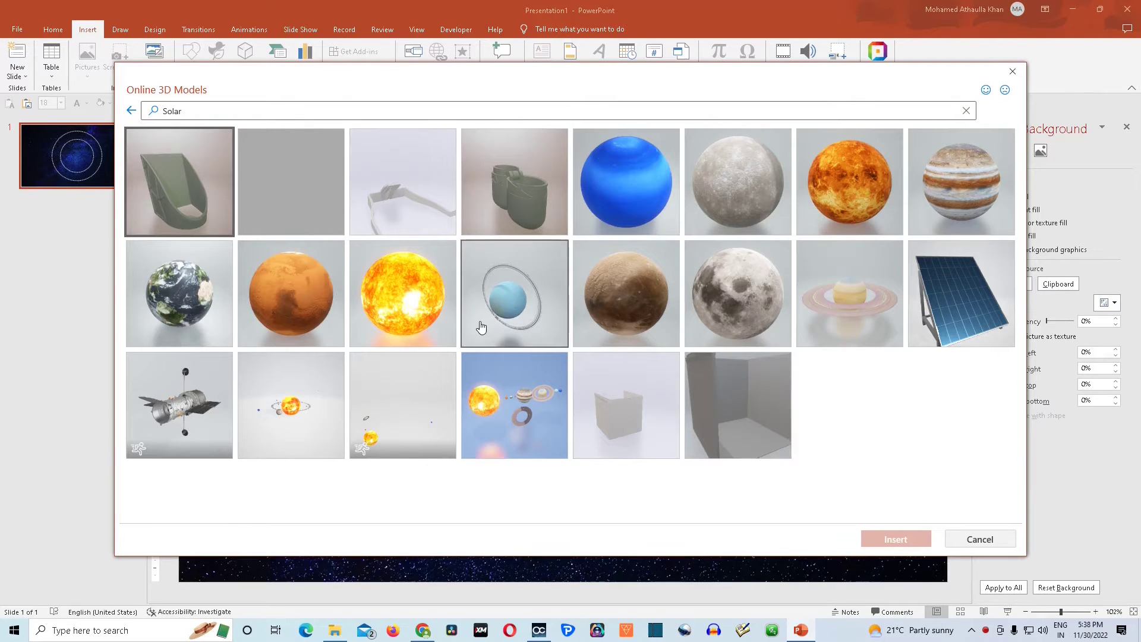
Step: Insert the Sun, orange planet and Earth models onto the slide
left_click(408, 303)
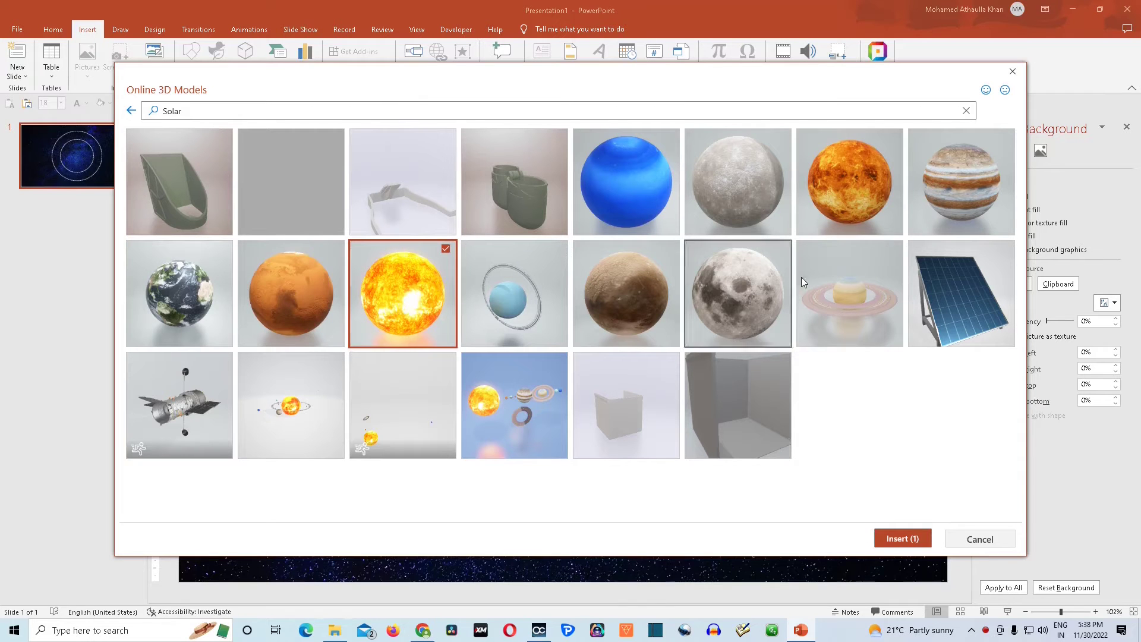
left_click(850, 178)
left_click(178, 291)
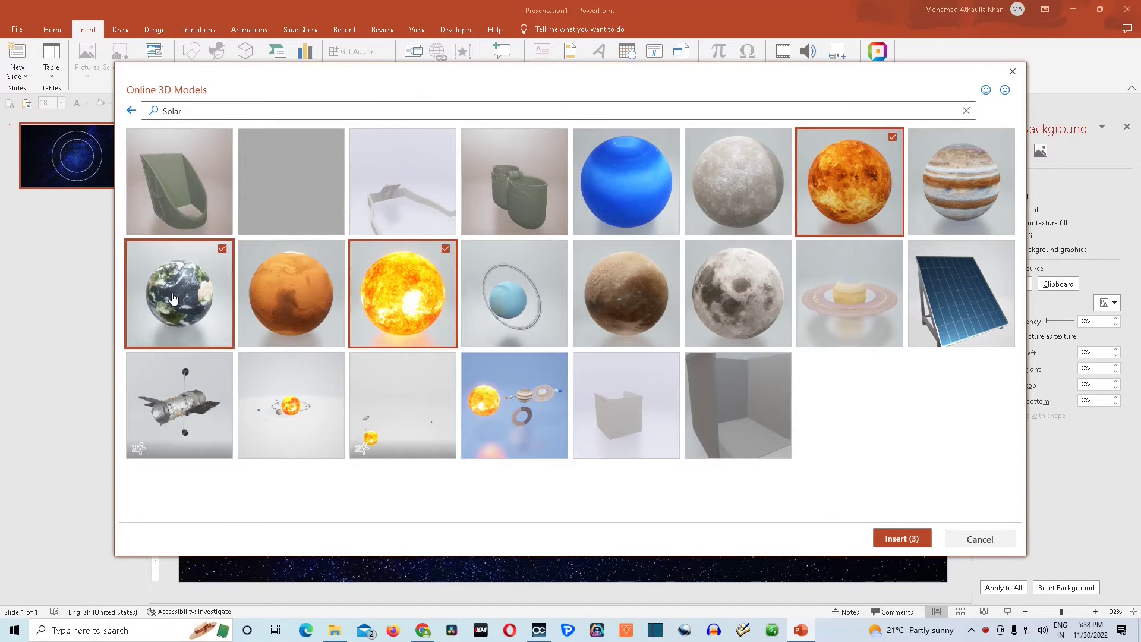
left_click(903, 540)
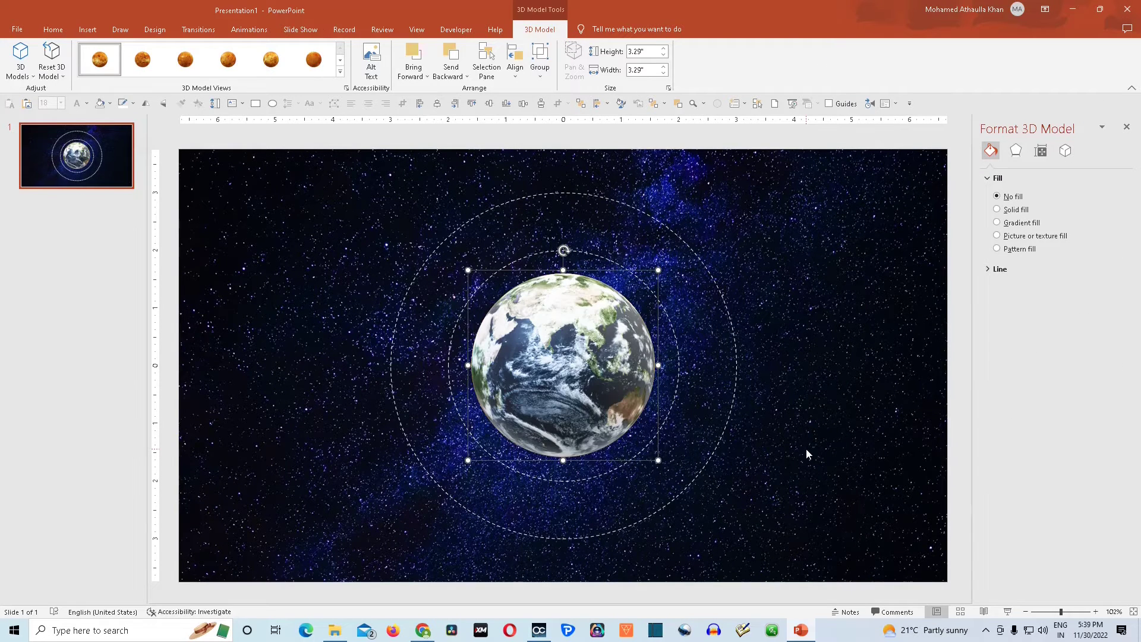
Step: Set the Earth model's height to 1"
left_click(815, 407)
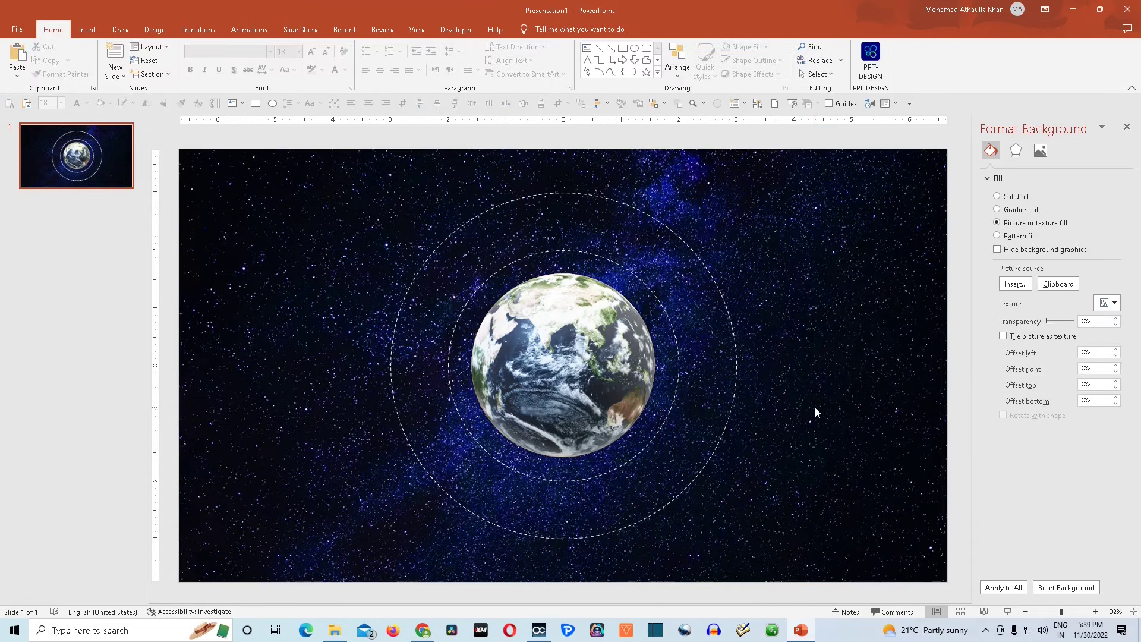
left_click(571, 358)
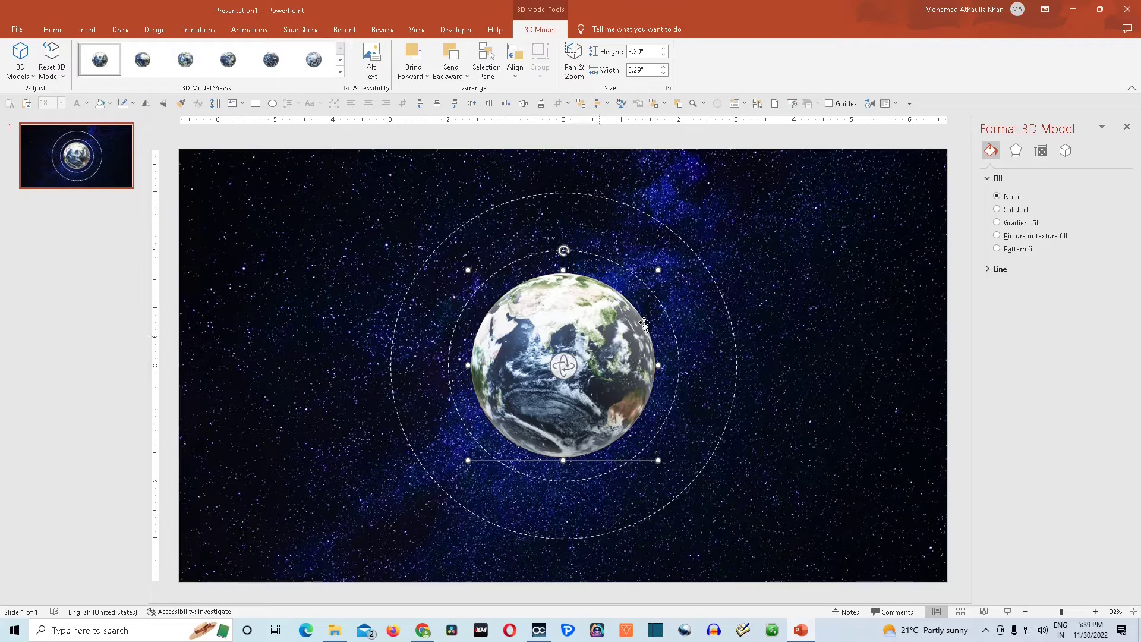
left_click(1041, 155)
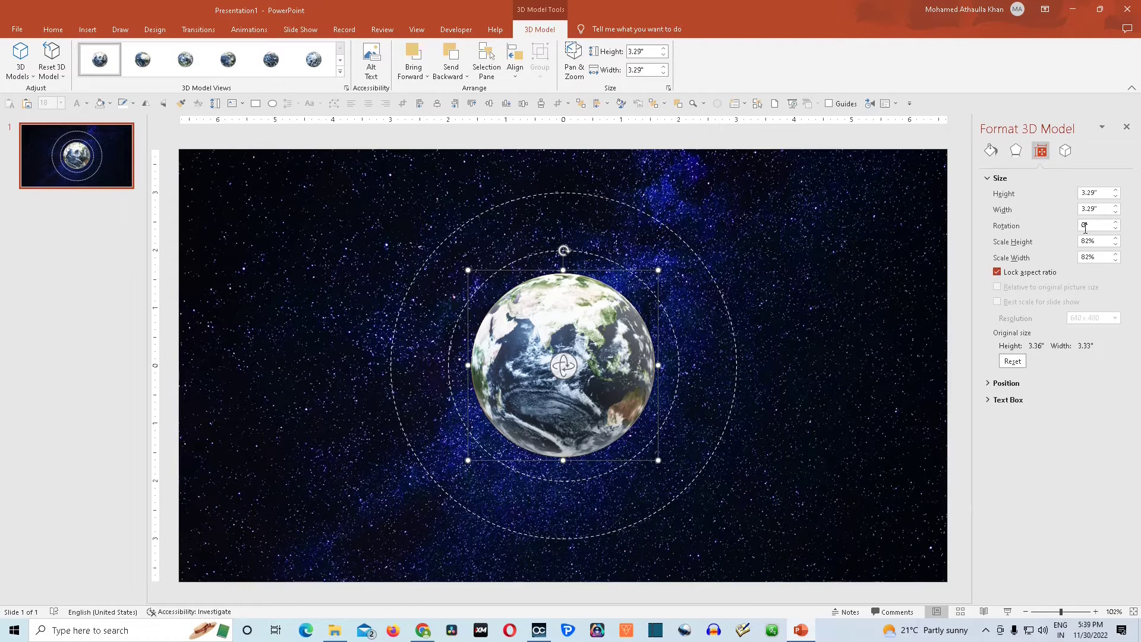
left_click(1102, 193)
type("1")
key("Return")
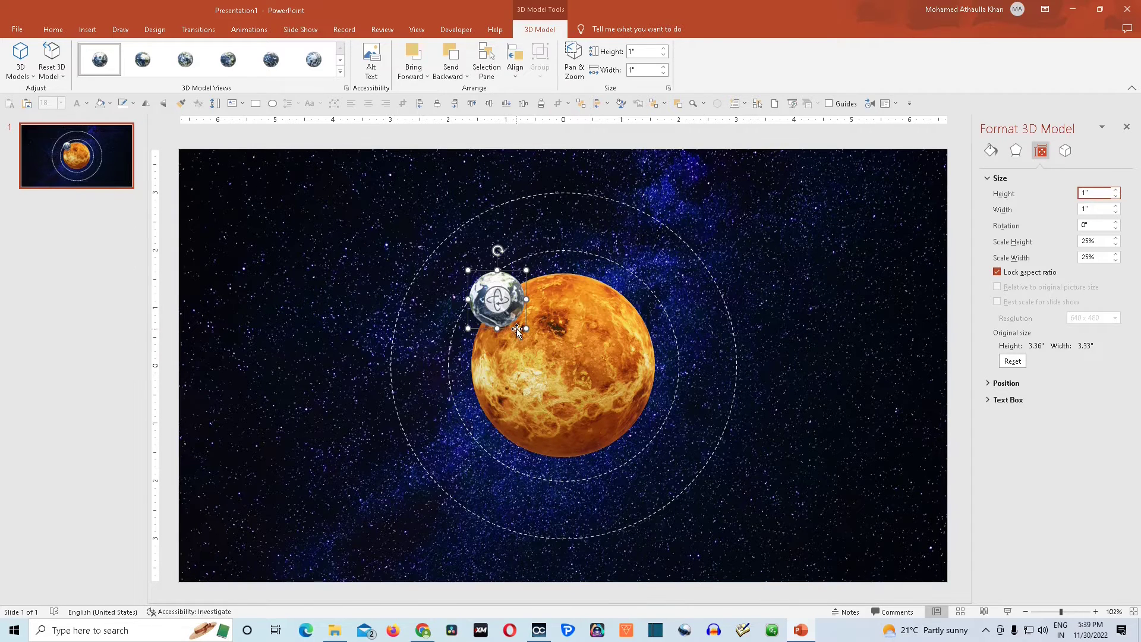
Step: Drag Earth onto the outer orbit ring at right and turn on Guides
left_click(511, 329)
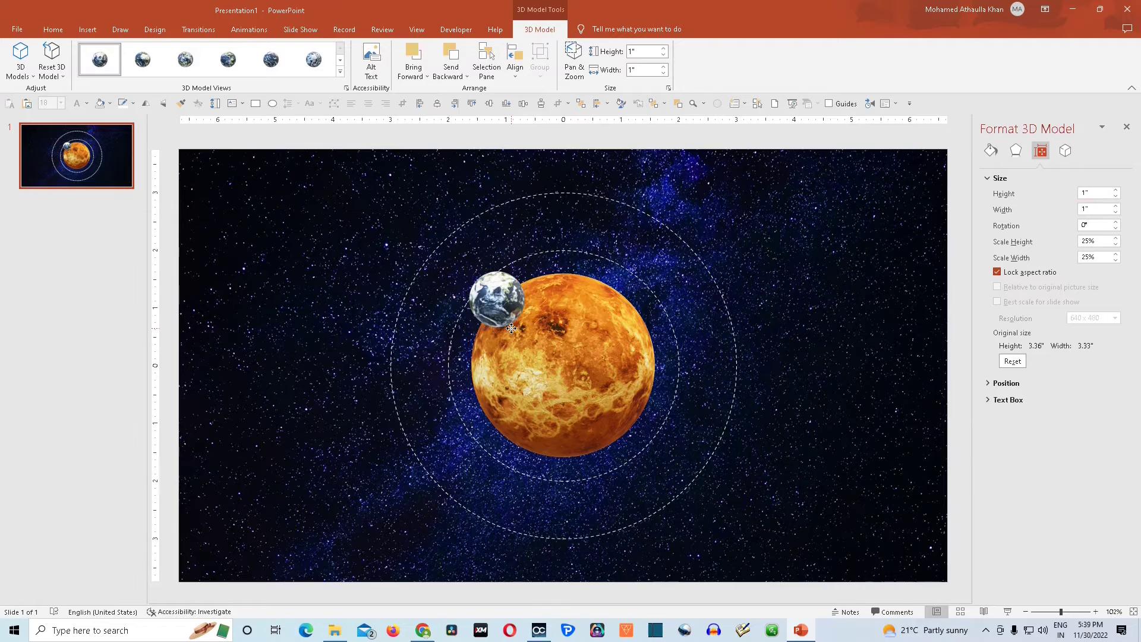
left_click_drag(511, 328, 736, 329)
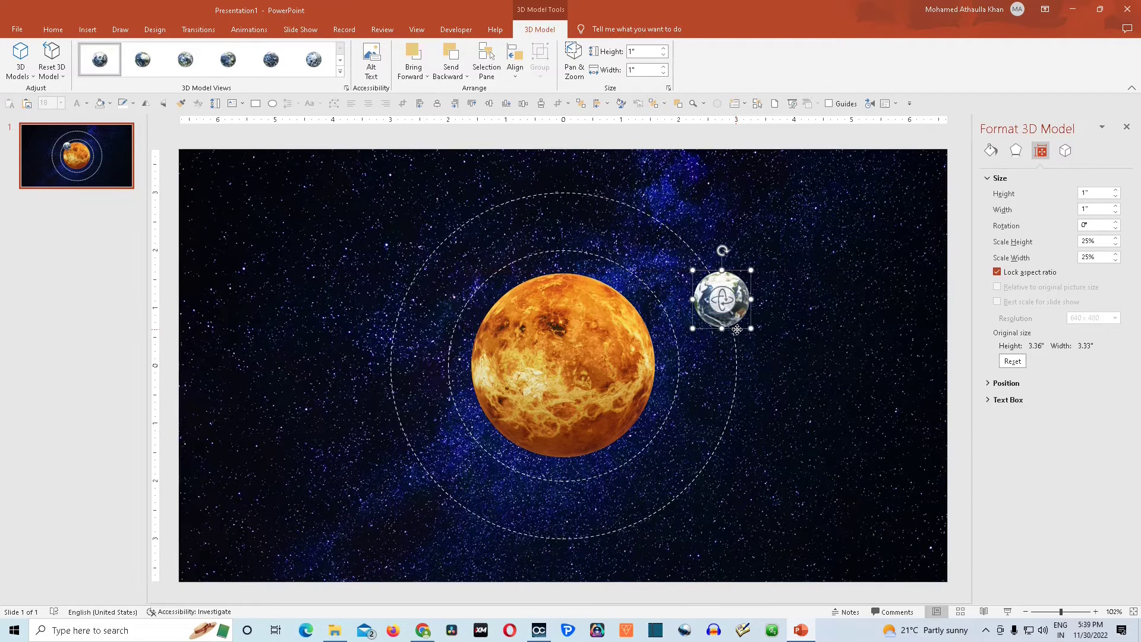
left_click(829, 105)
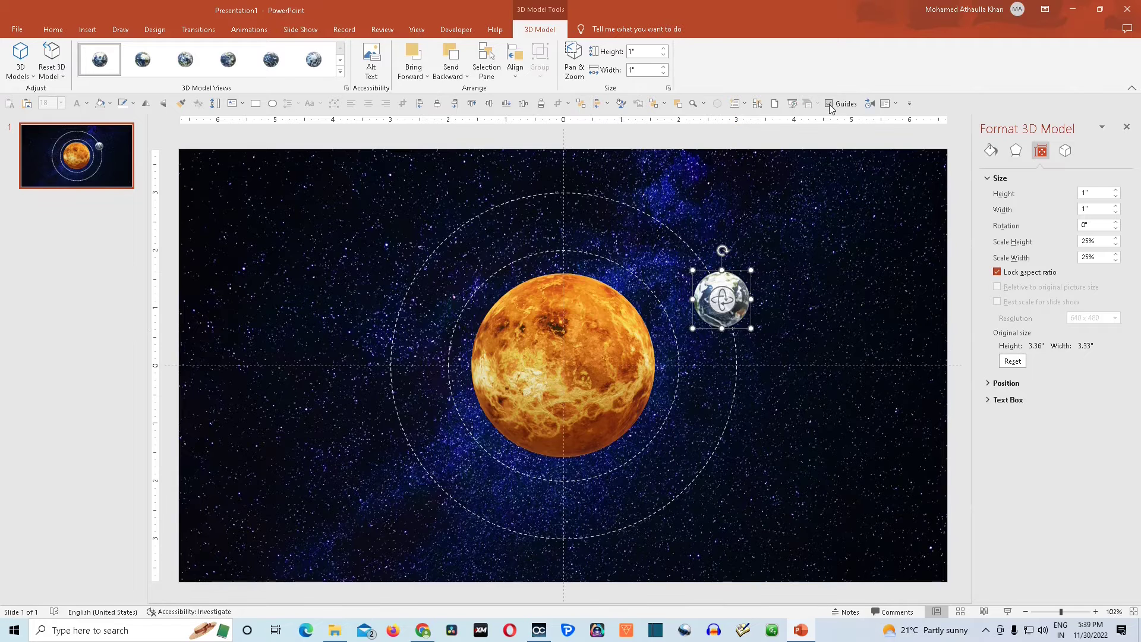
Step: Lock the orange planet's aspect ratio, make it 0.8" tall, and drag it onto the inner ring
left_click(591, 337)
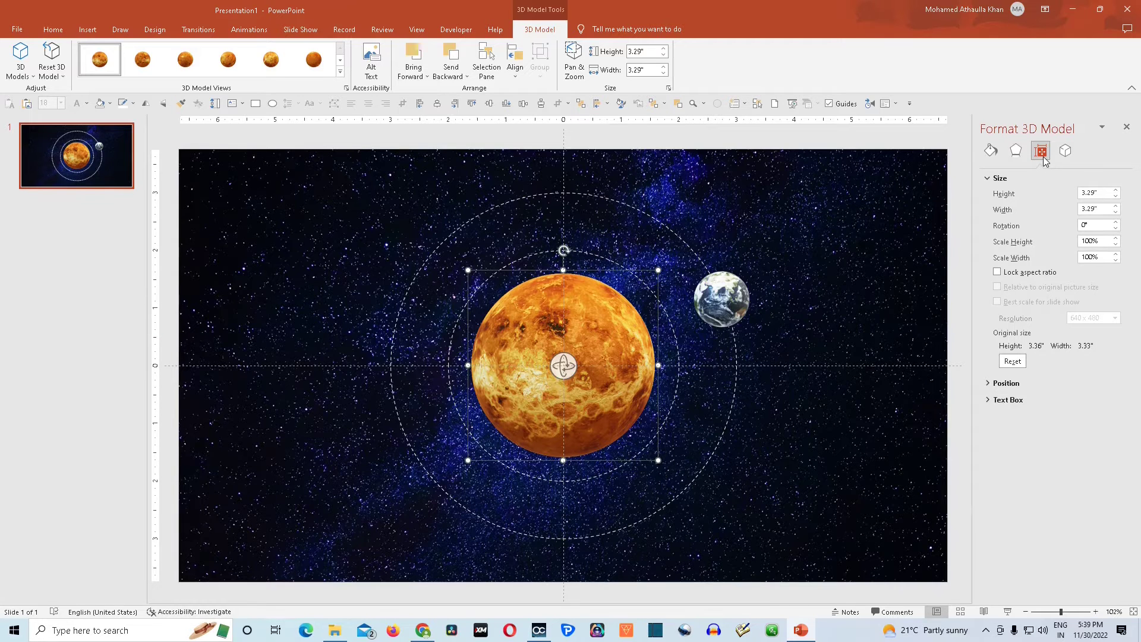
left_click(997, 272)
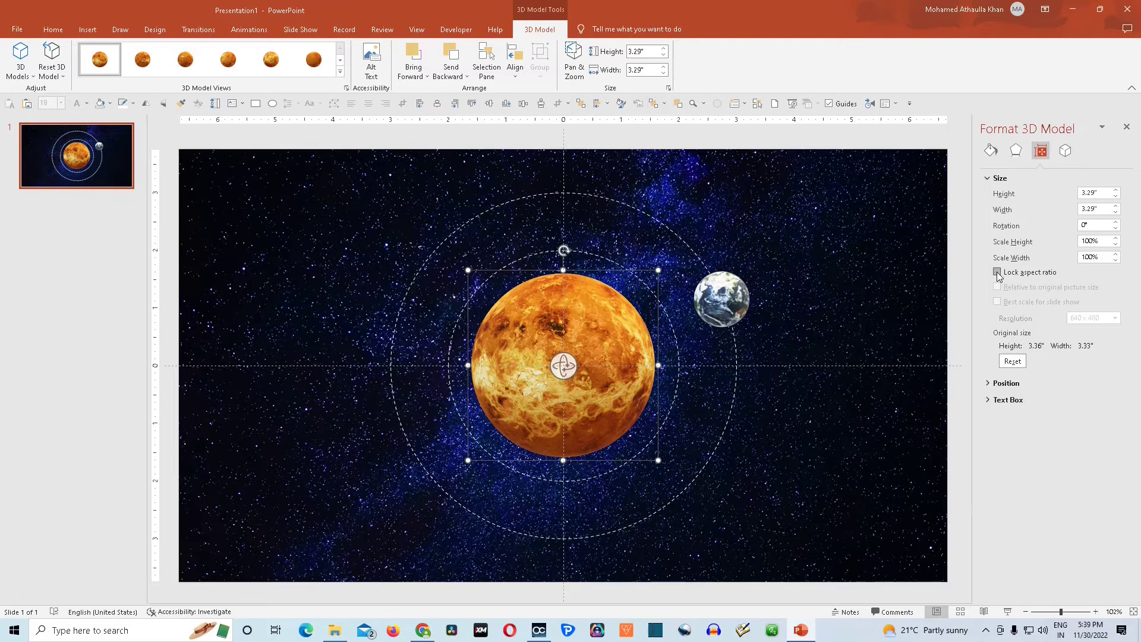
double_click(1102, 192)
type("0.8")
key("Return")
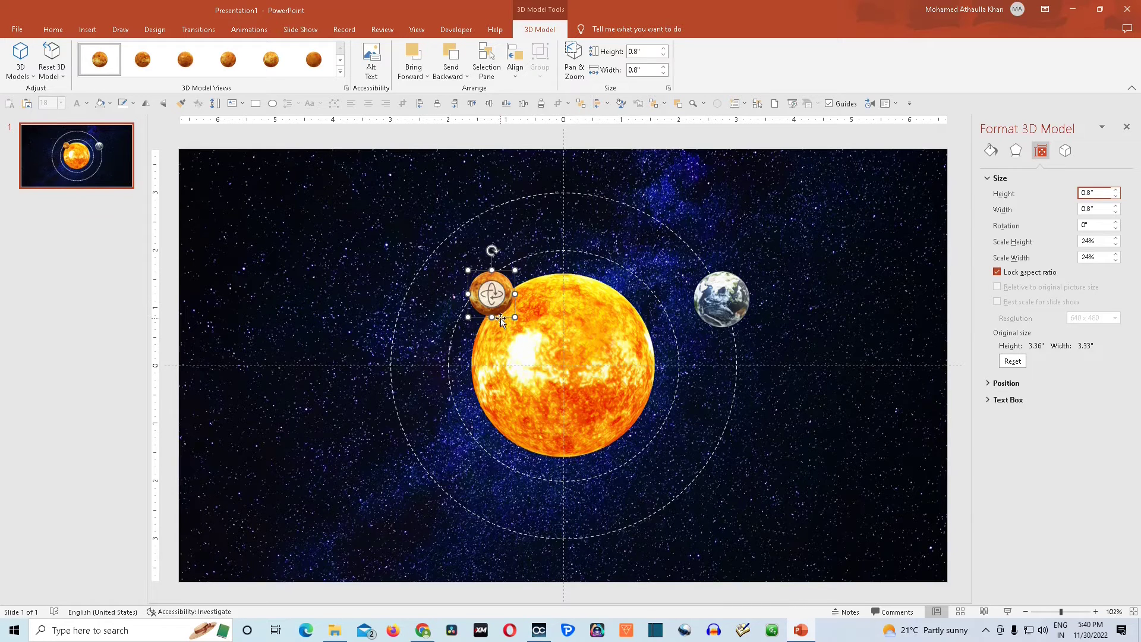
left_click_drag(504, 319, 690, 387)
left_click(608, 388)
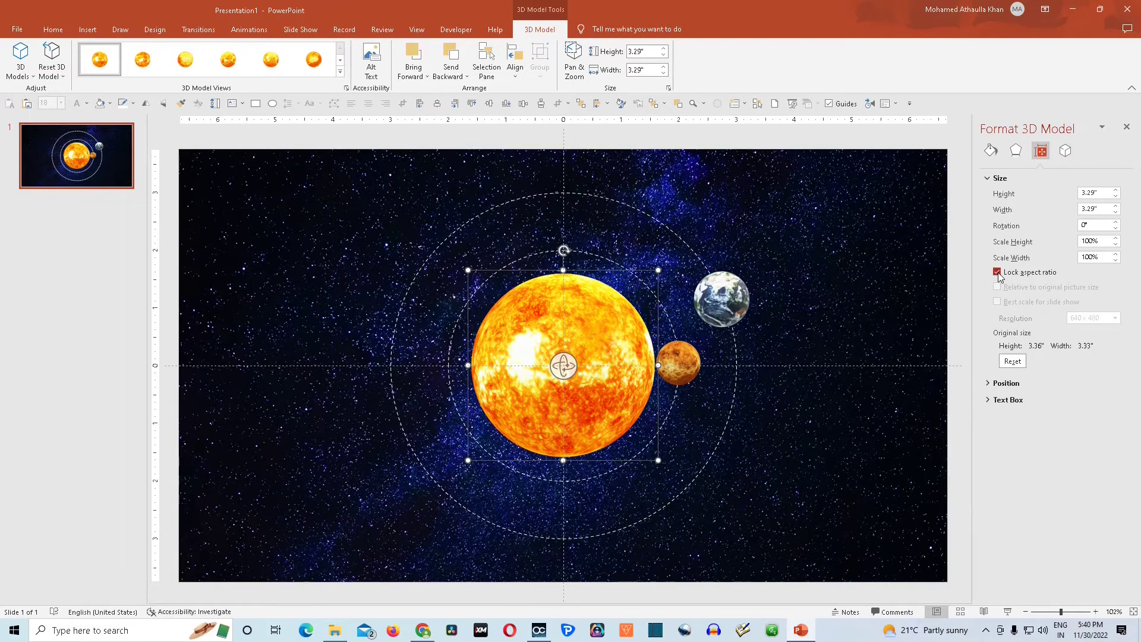
Step: Make the Sun 2" tall and centre it horizontally and vertically on the slide
left_click(1103, 193)
type("2")
key("Return")
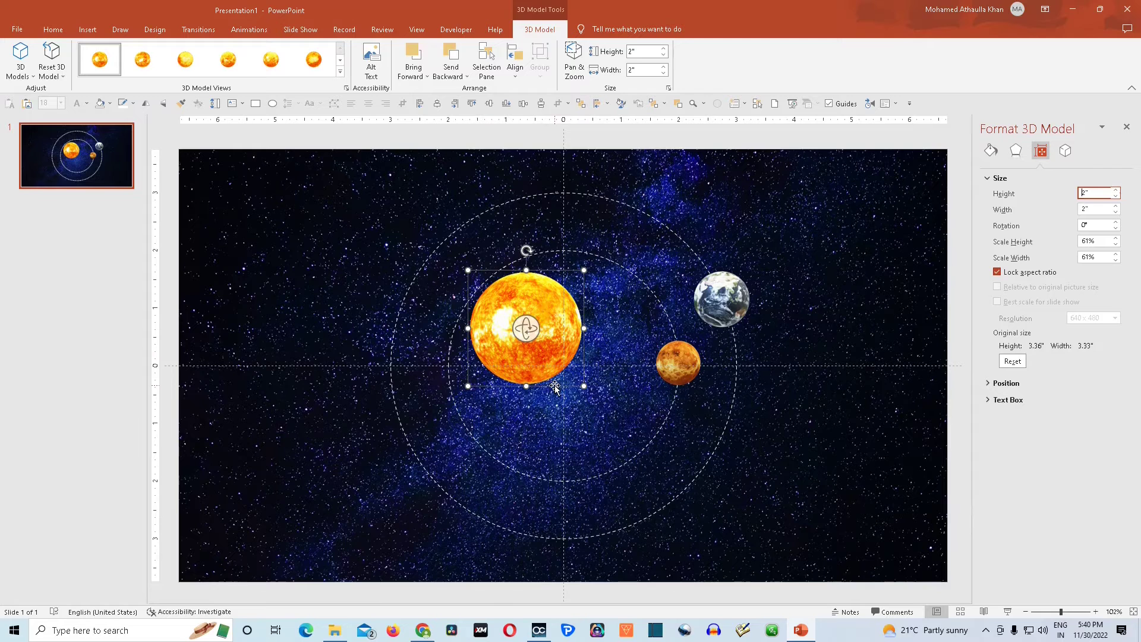
left_click(515, 82)
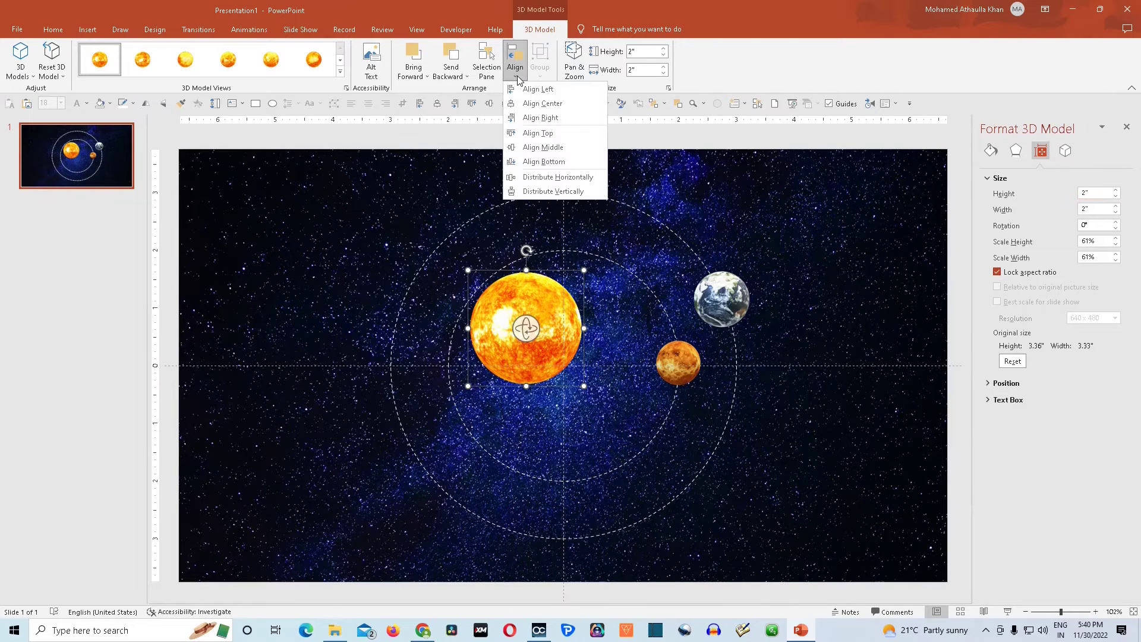
left_click(541, 104)
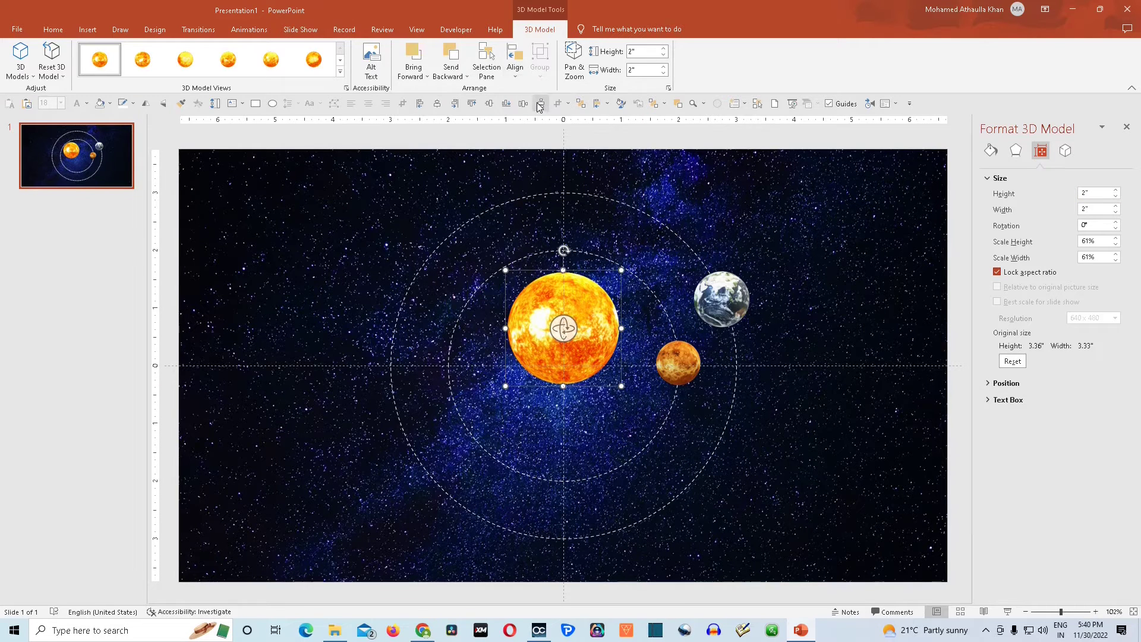
left_click(515, 74)
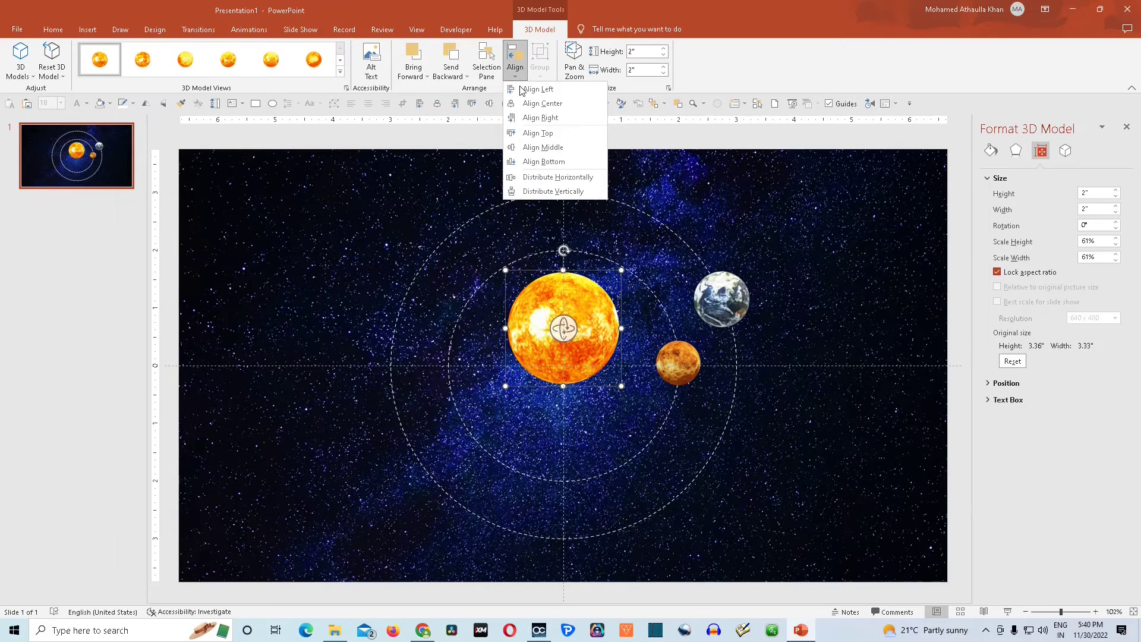
left_click(552, 153)
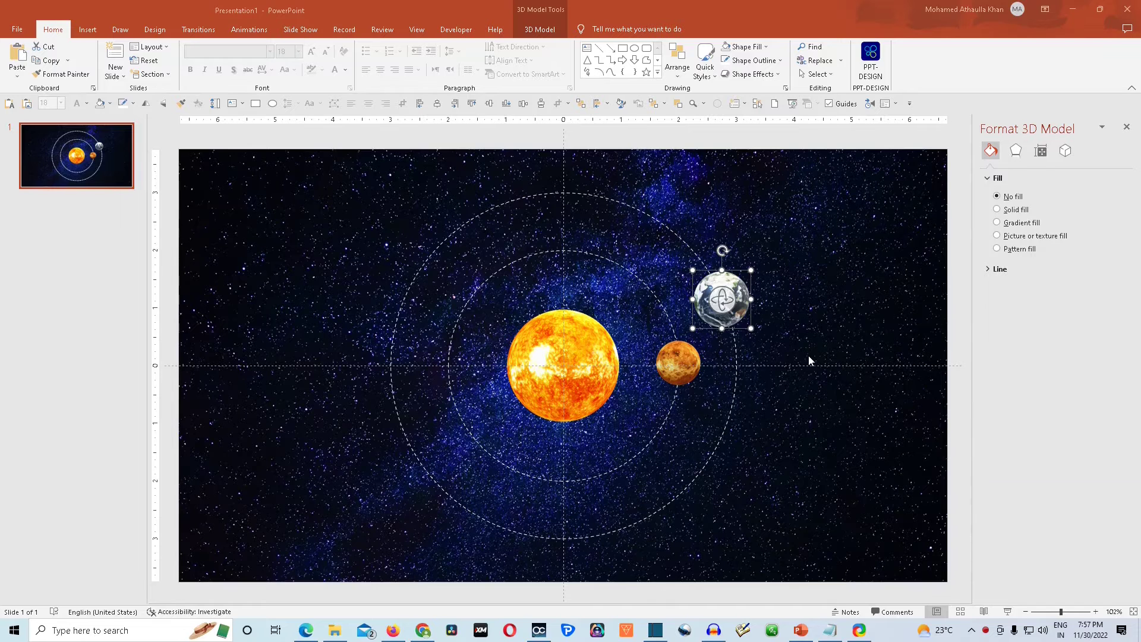
Step: Apply the third 3D Model Views preset to the Sun, orange planet and Earth together
left_click(680, 357, "shift")
left_click(575, 366, "shift")
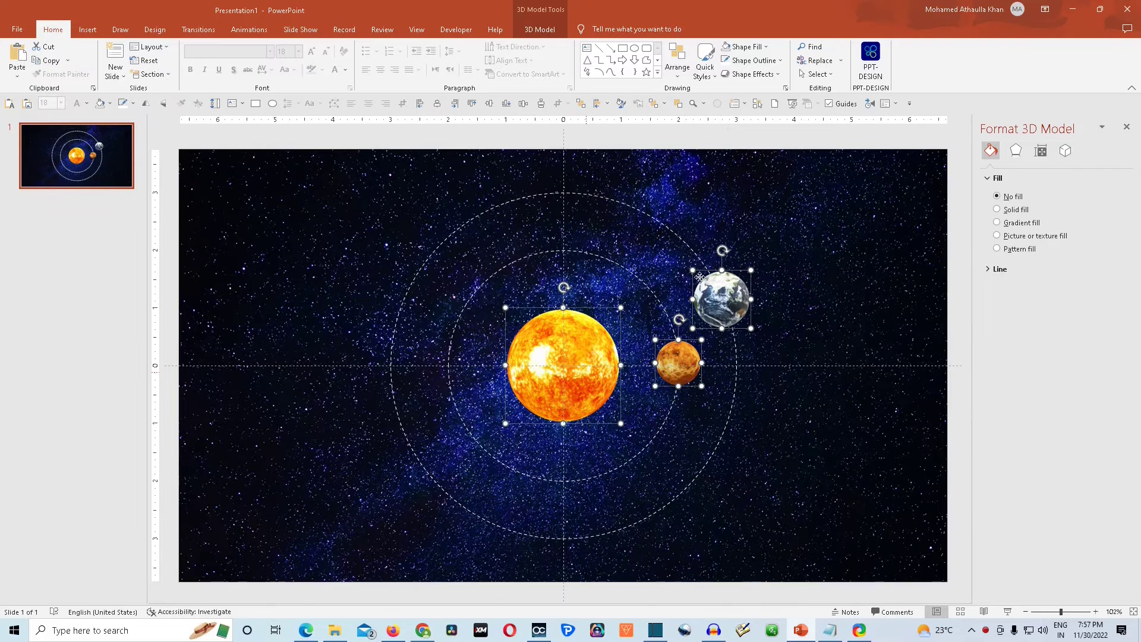
left_click(547, 33)
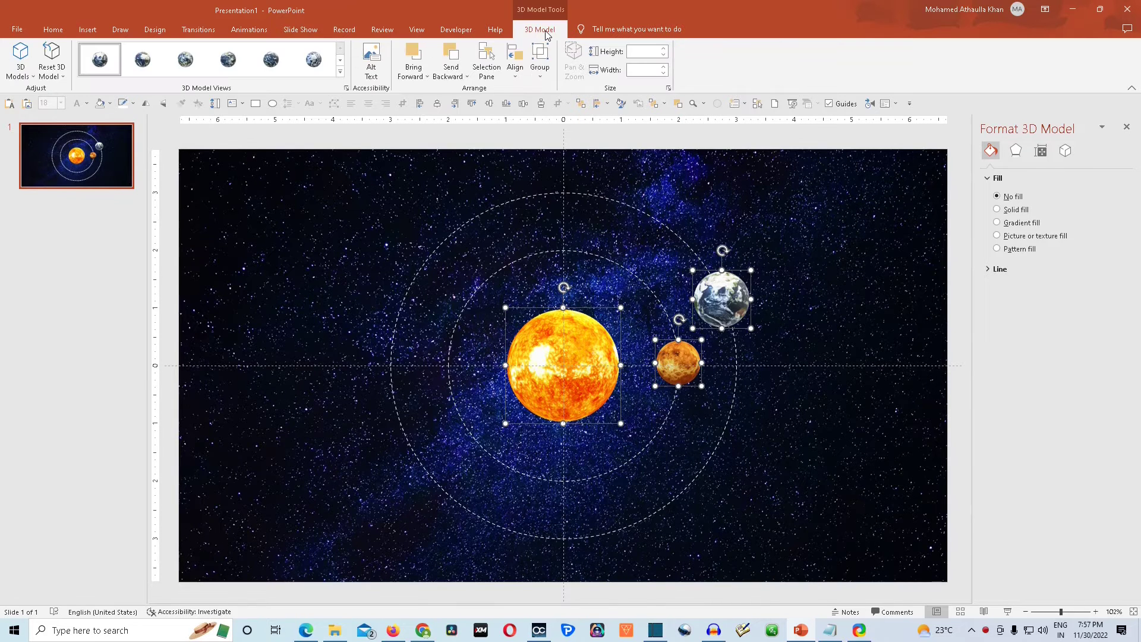
left_click(186, 66)
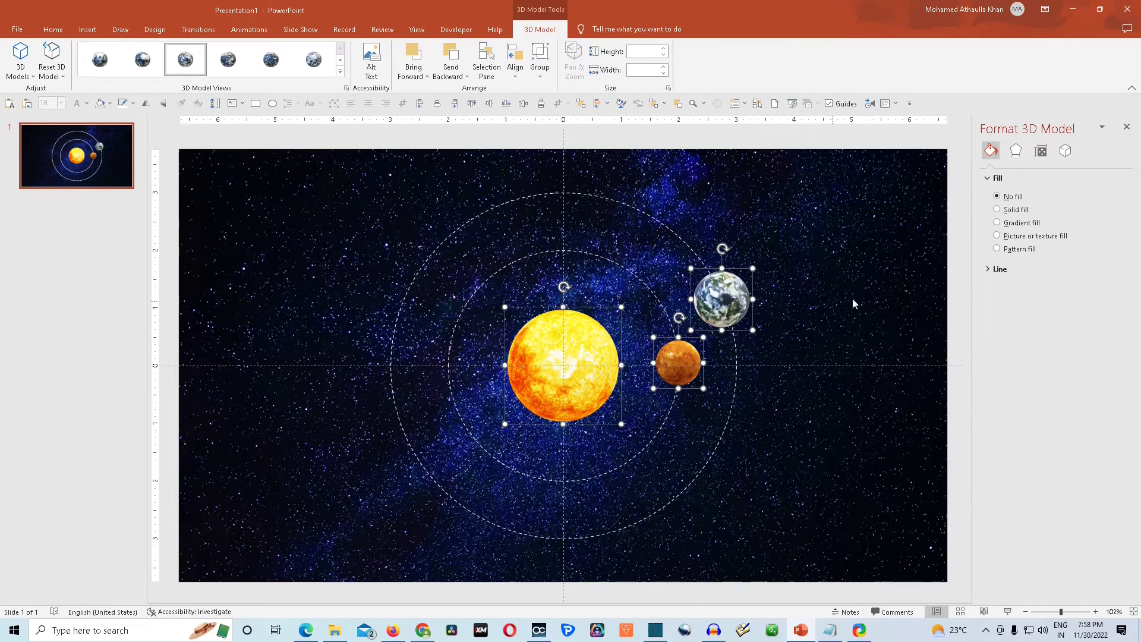
Step: Apply the Turntable spin animation to the Sun model
left_click(1128, 128)
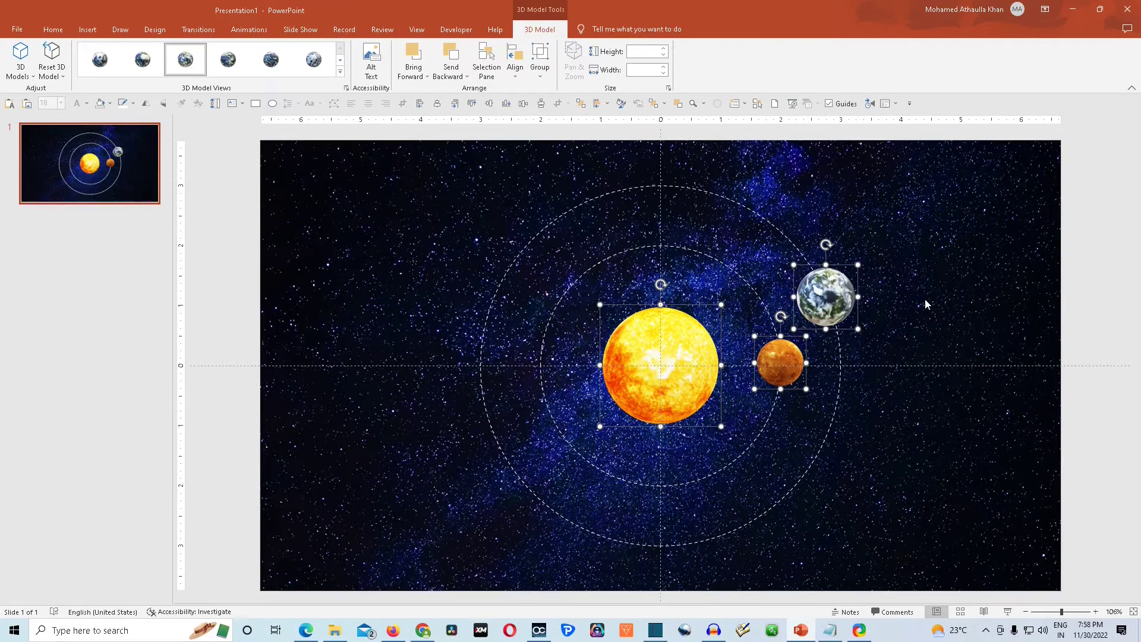
left_click(681, 390)
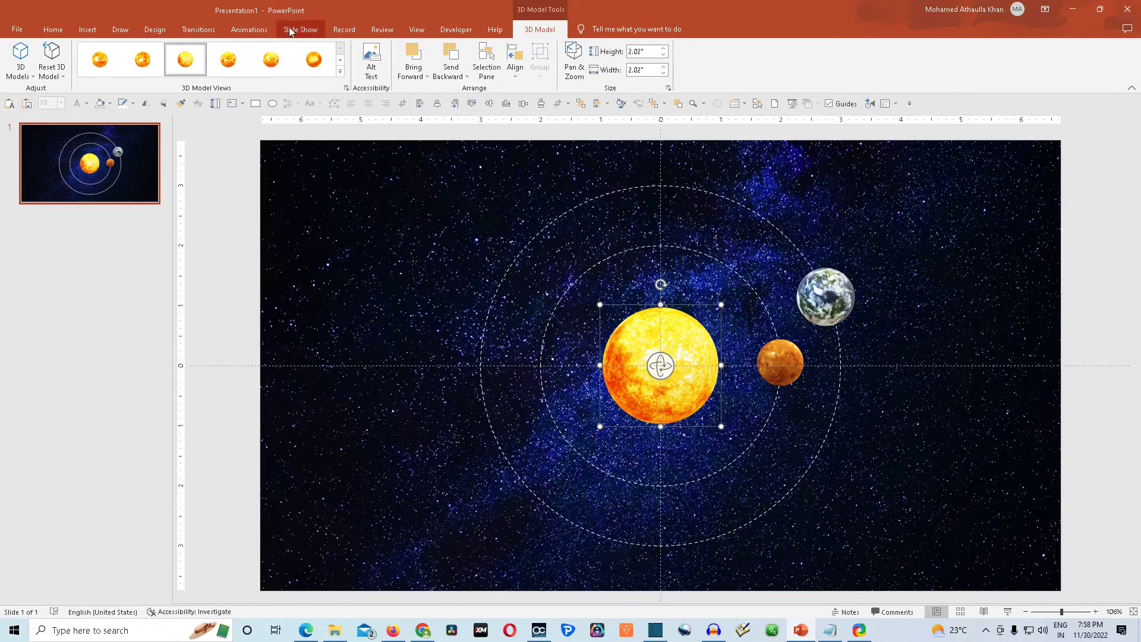
left_click(249, 29)
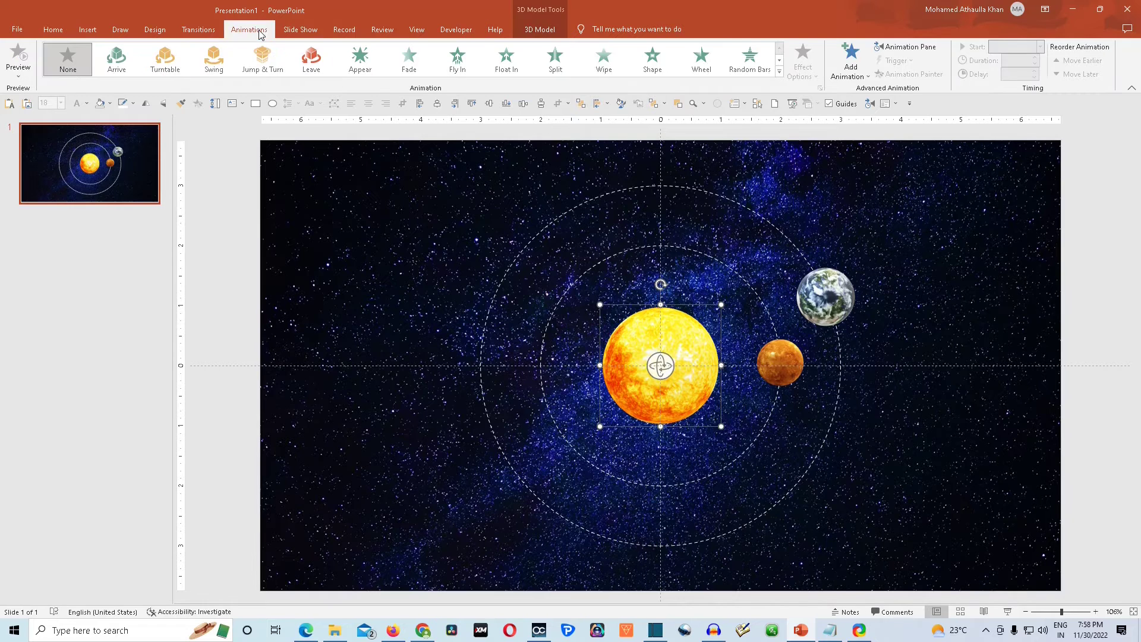
left_click(170, 62)
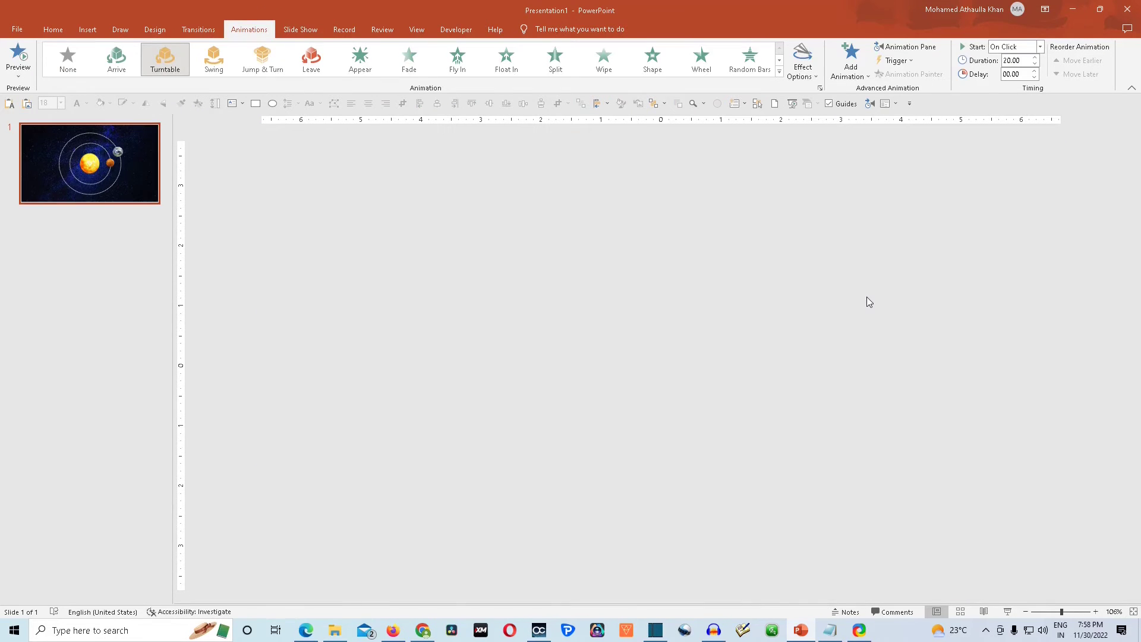
Step: Set Smooth start to 0 in the Sun spin's Effect Options
left_click(921, 49)
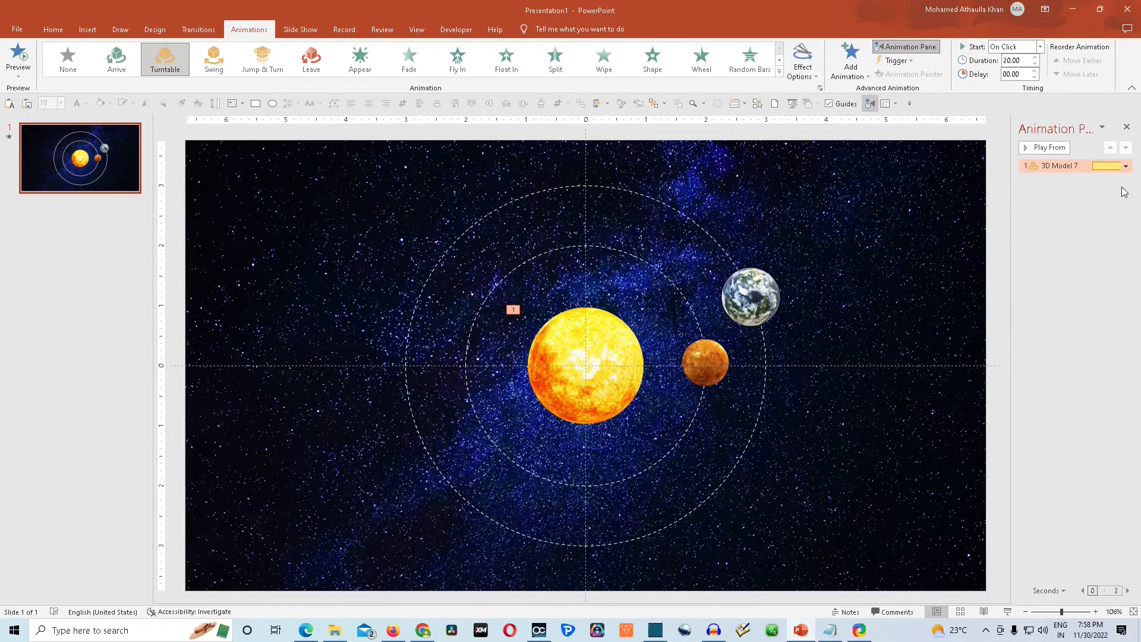
left_click(1126, 166)
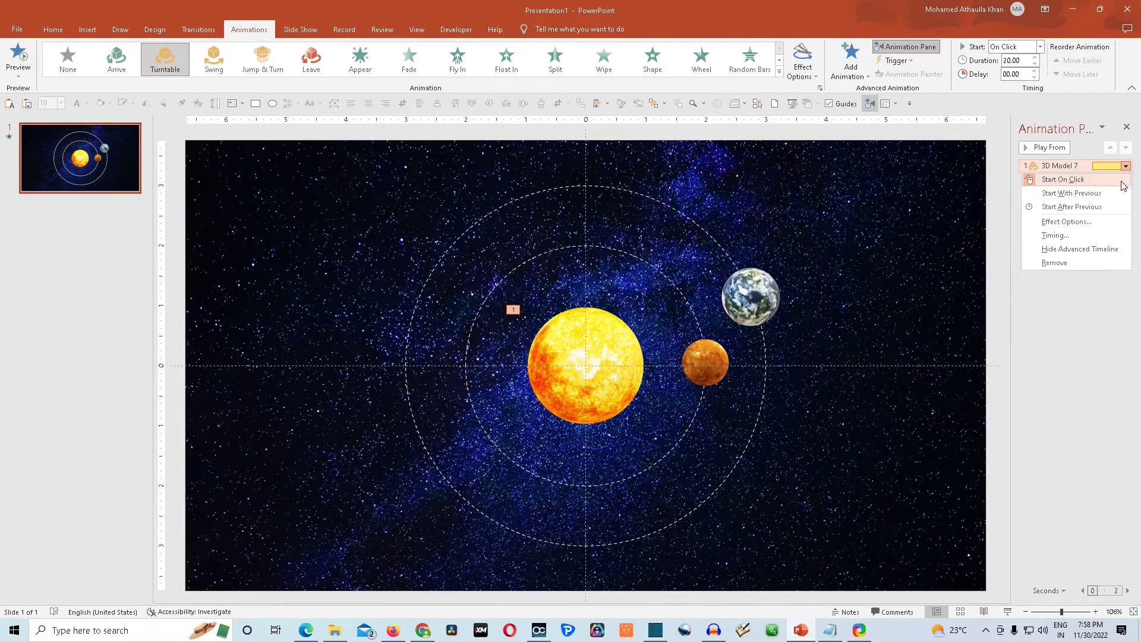
left_click(1066, 222)
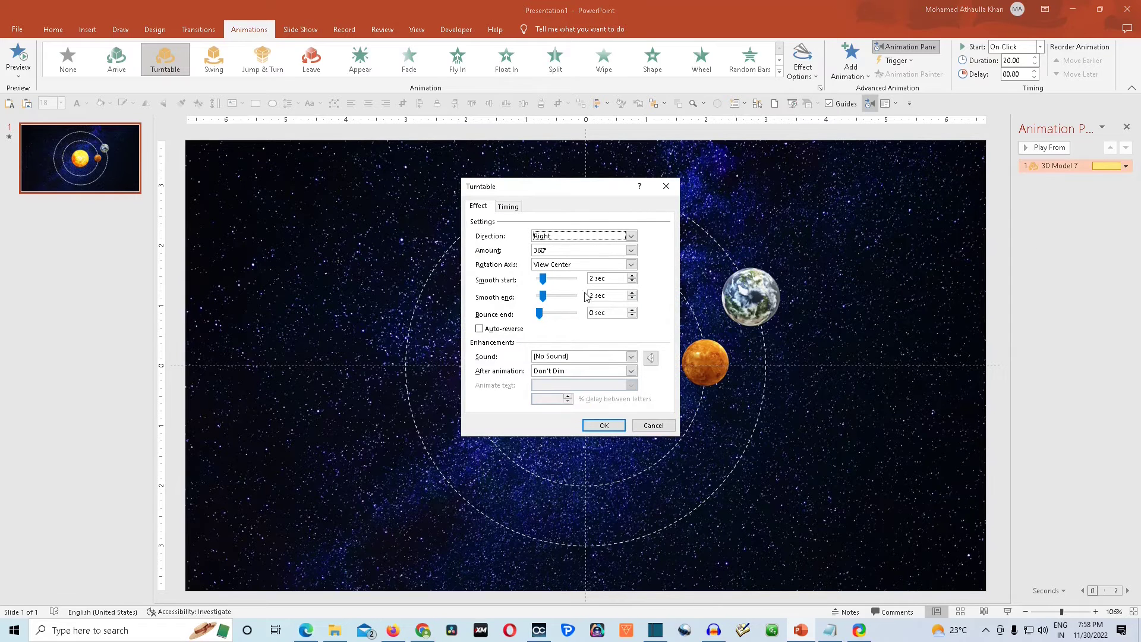
left_click_drag(543, 280, 538, 298)
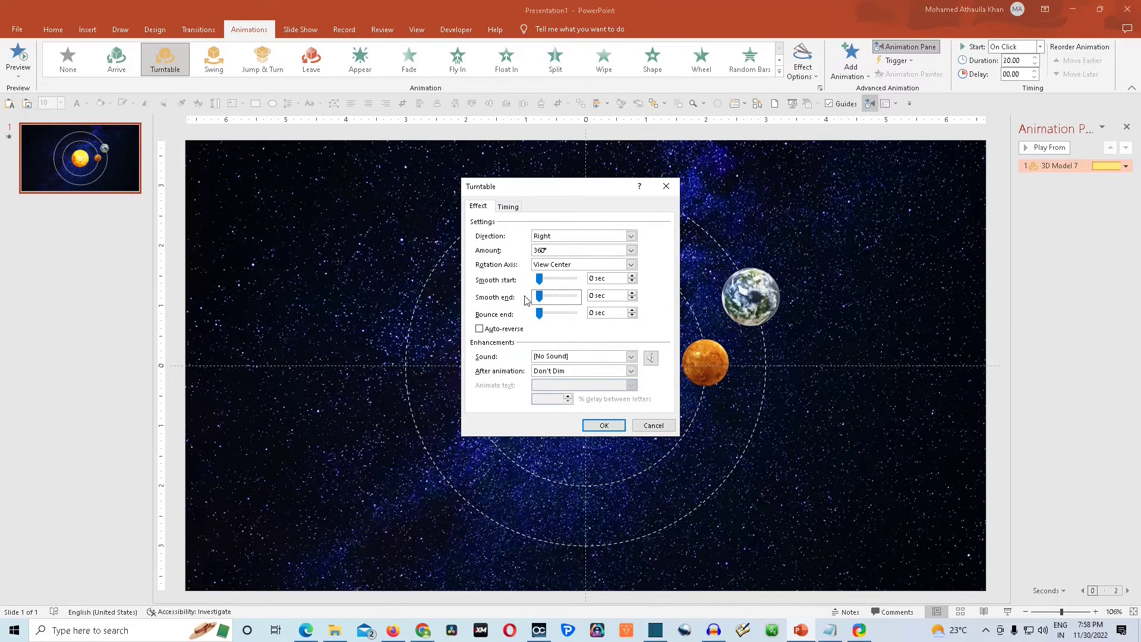
Step: Time the Sun's spin With Previous, 5 seconds, repeating until end of slide
left_click(507, 206)
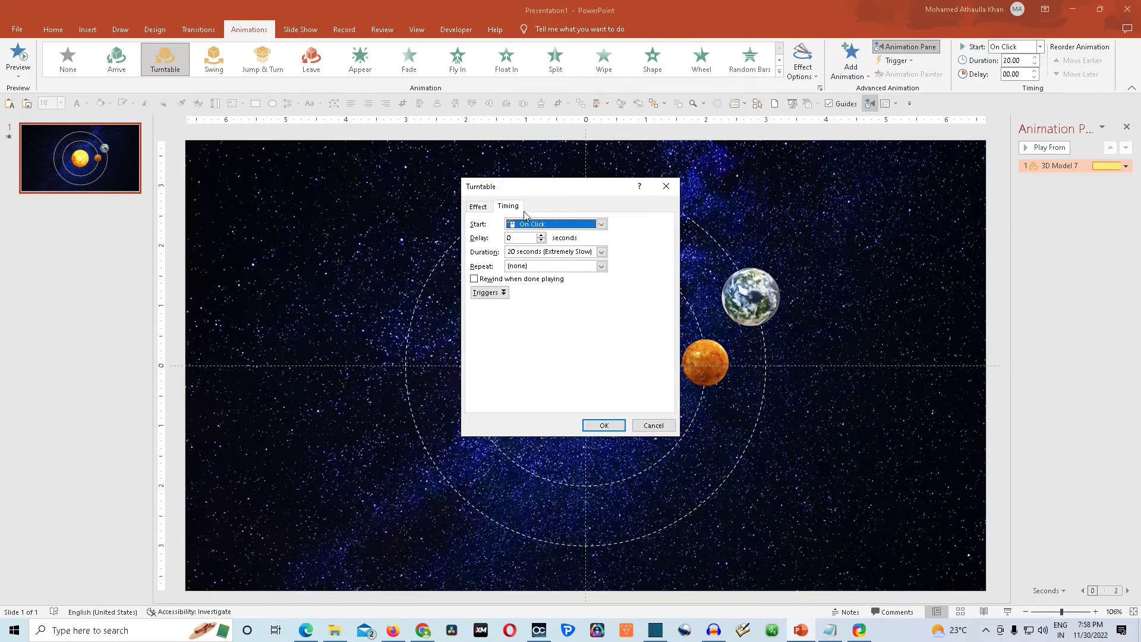
left_click(601, 225)
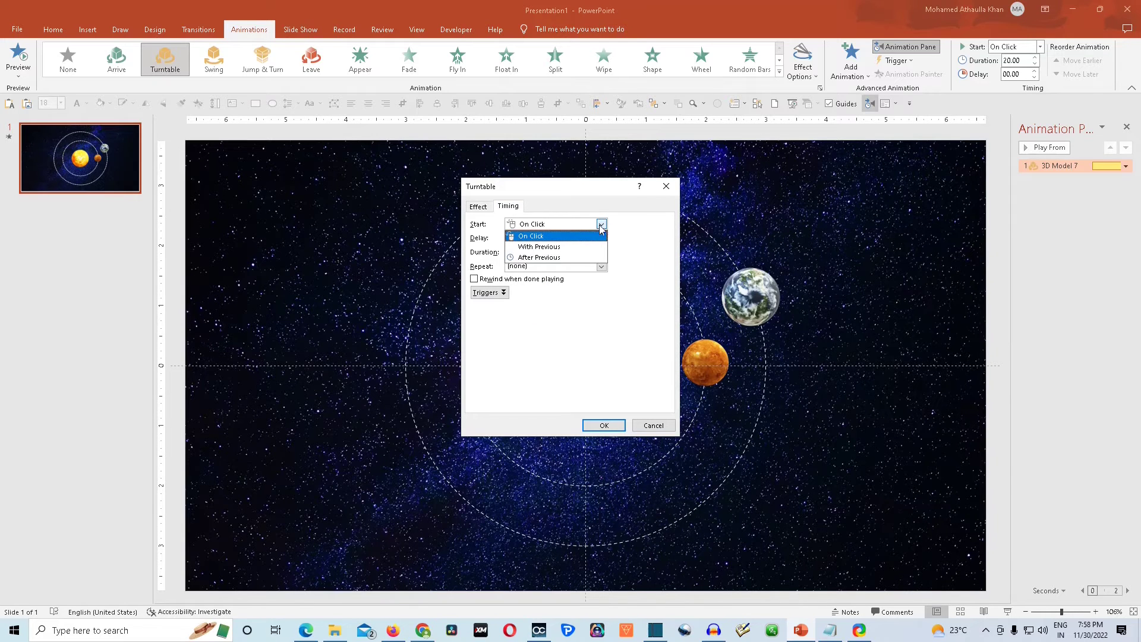
left_click(569, 245)
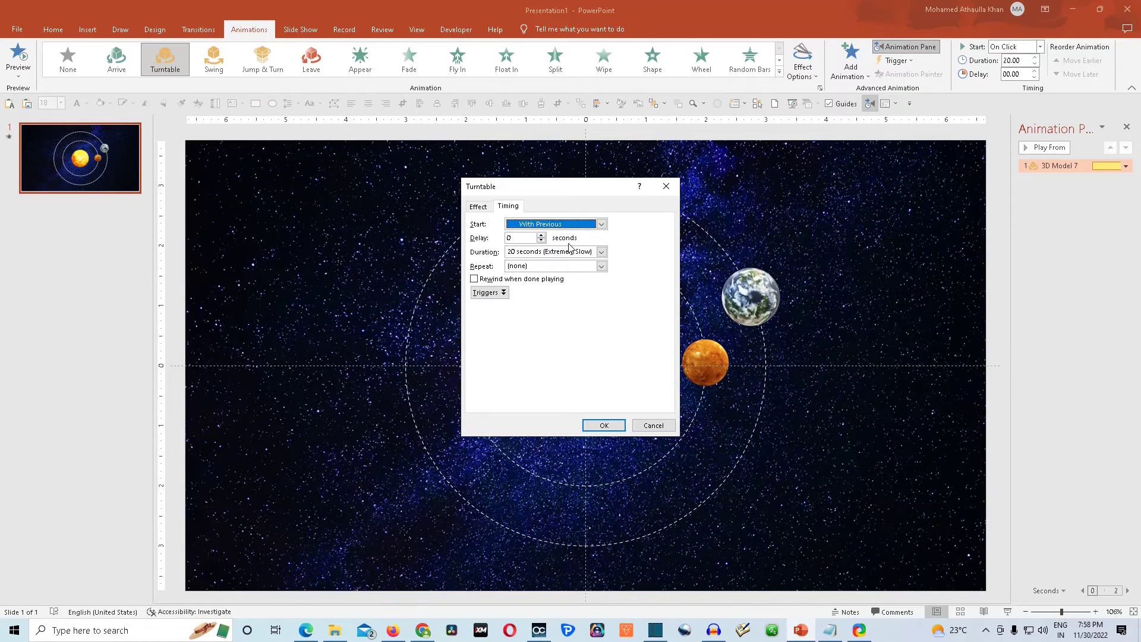
left_click(601, 251)
left_click(561, 271)
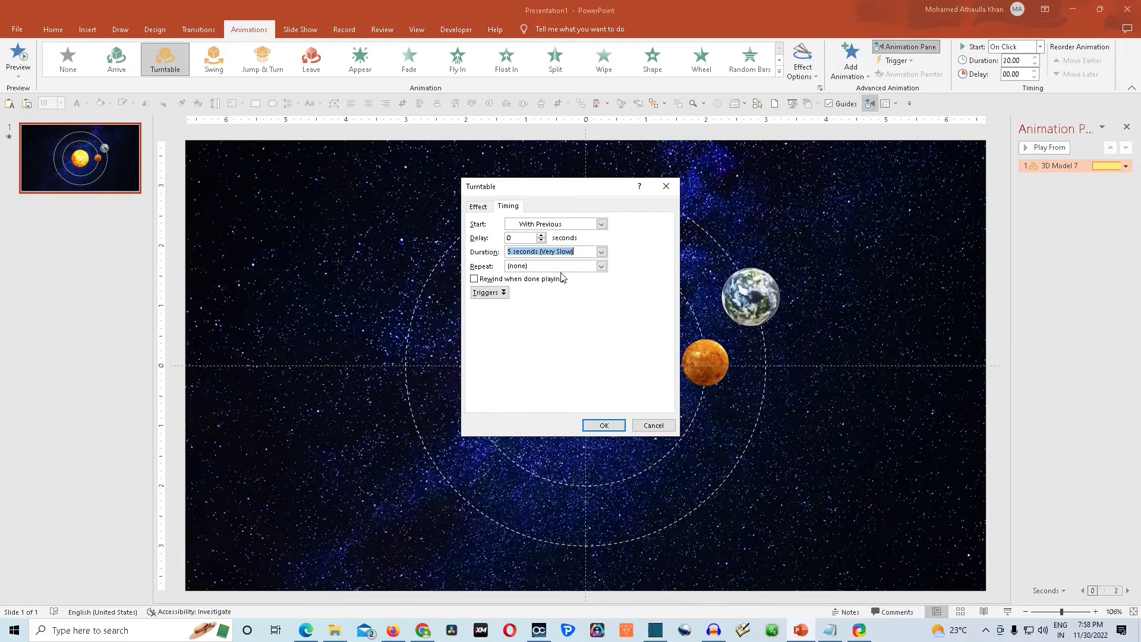
left_click(602, 267)
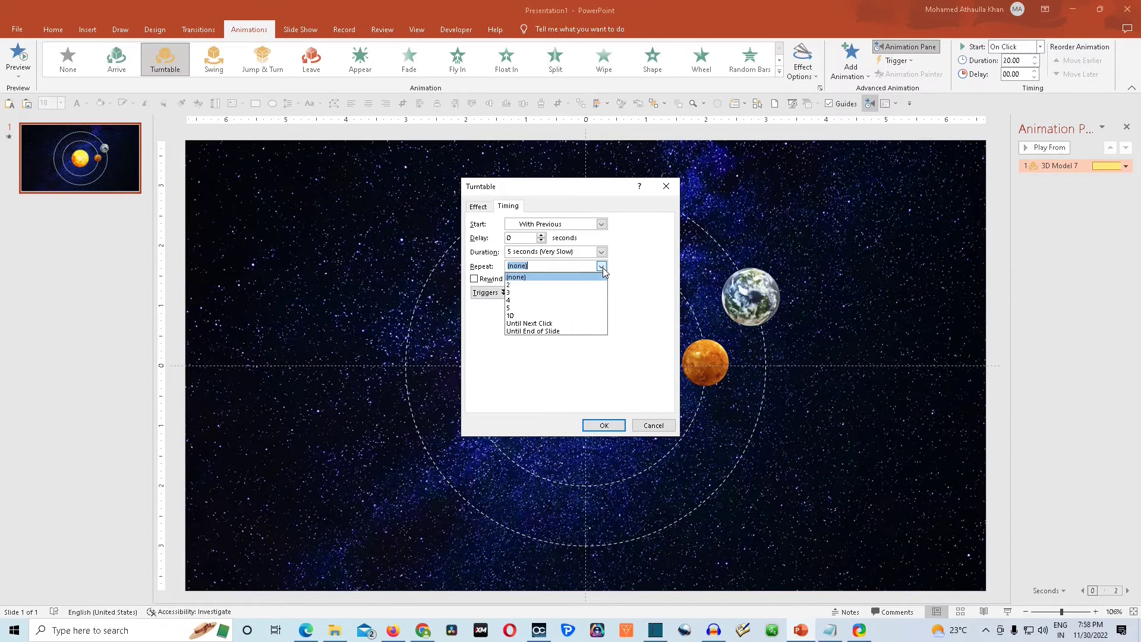
left_click(563, 331)
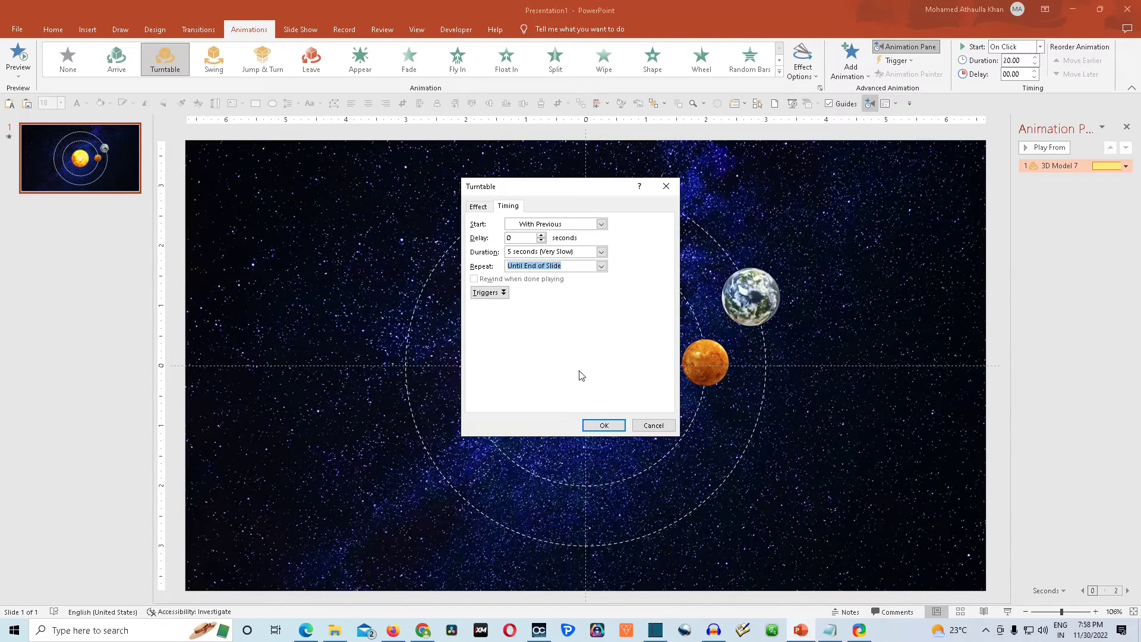
left_click(599, 425)
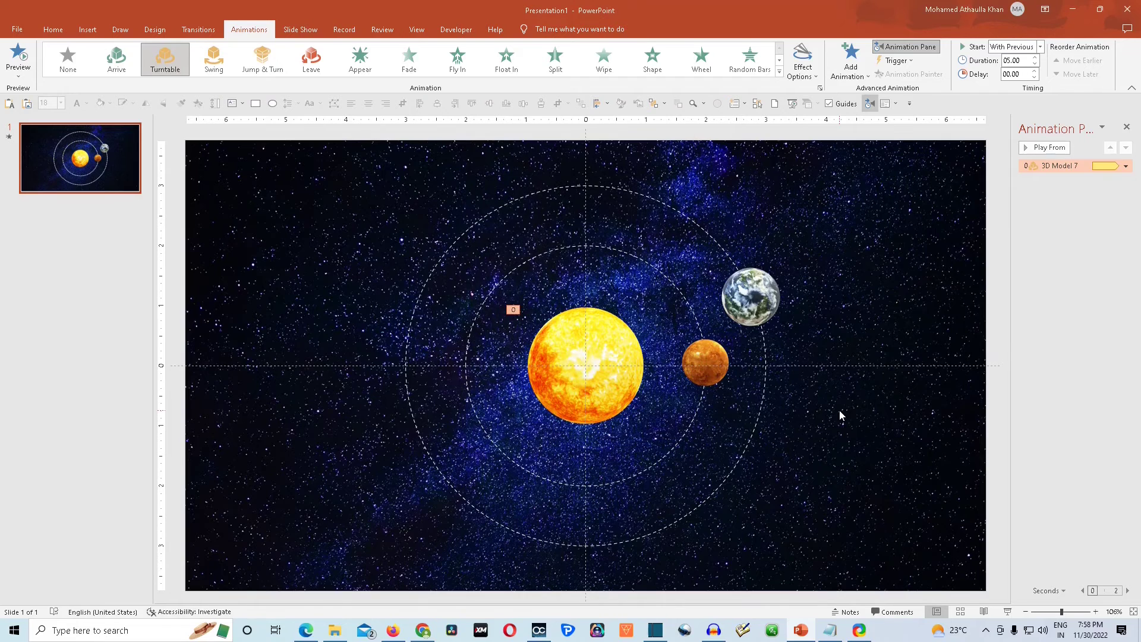
Step: Switch the Sun's Turntable direction to Counterclockwise, with the Sun selected
left_click(815, 76)
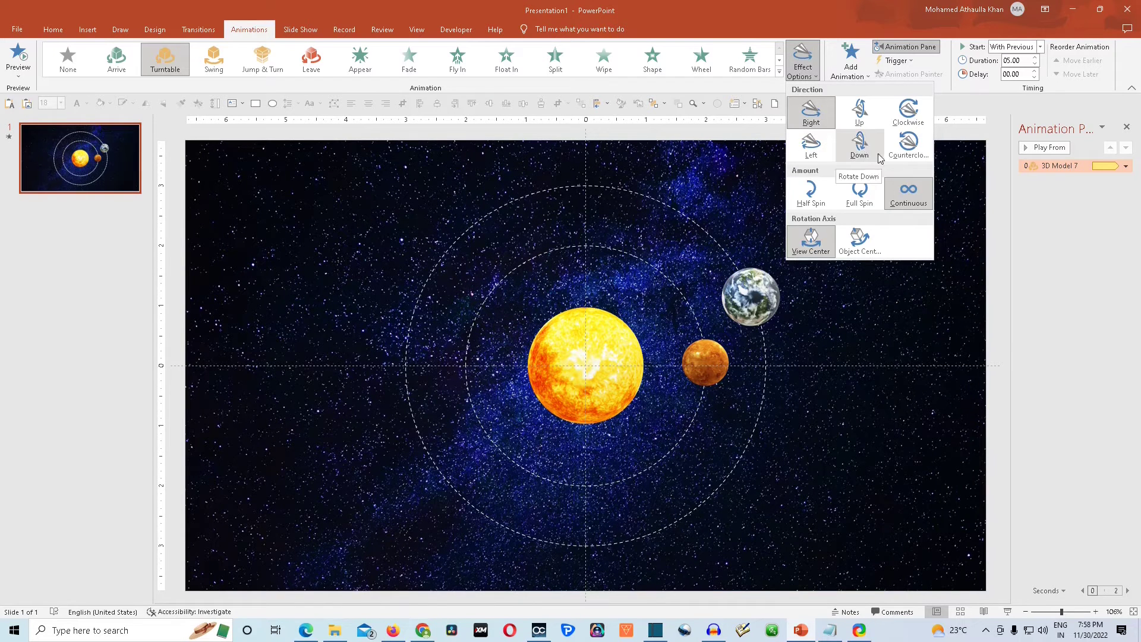
left_click(913, 154)
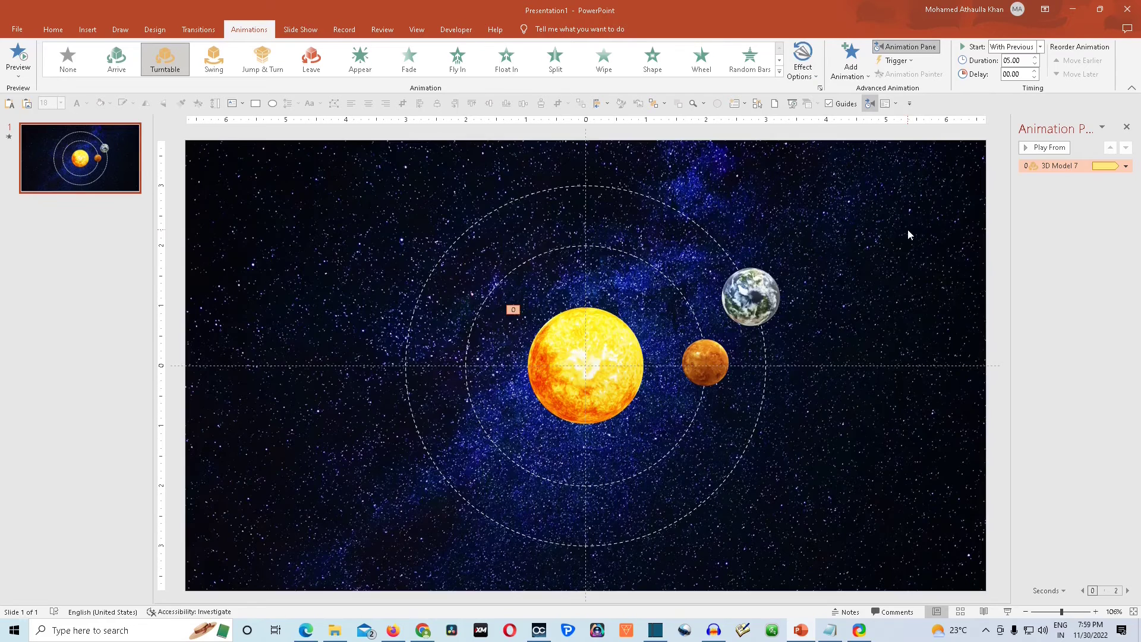
left_click(607, 379)
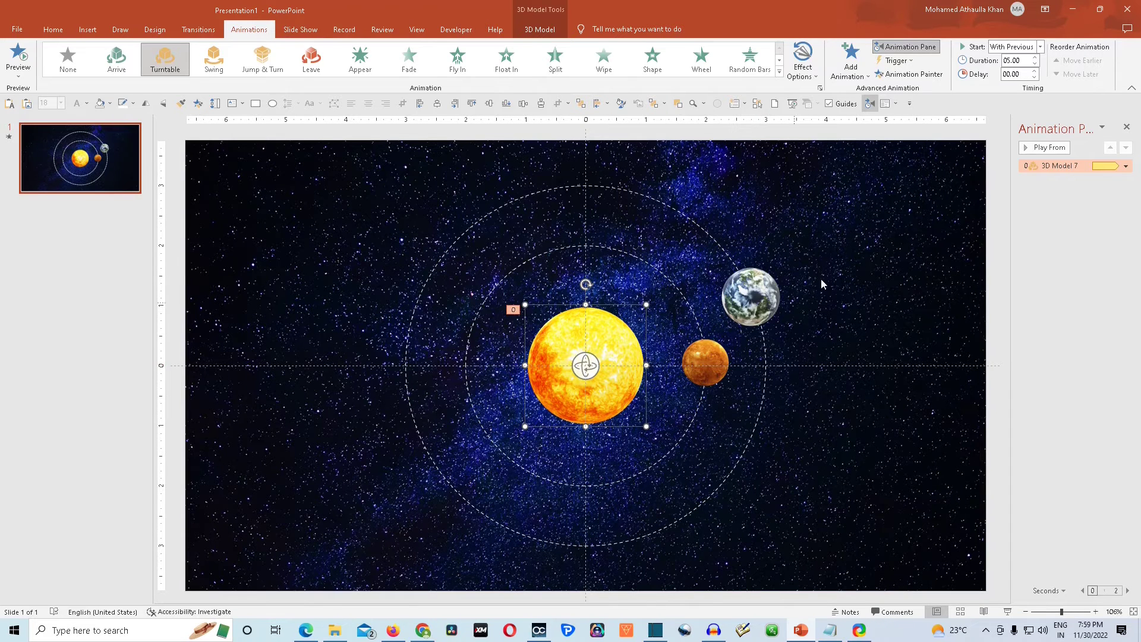
Step: Paint the Sun's Turntable spin onto Mars and Earth with Animation Painter
left_click(922, 80)
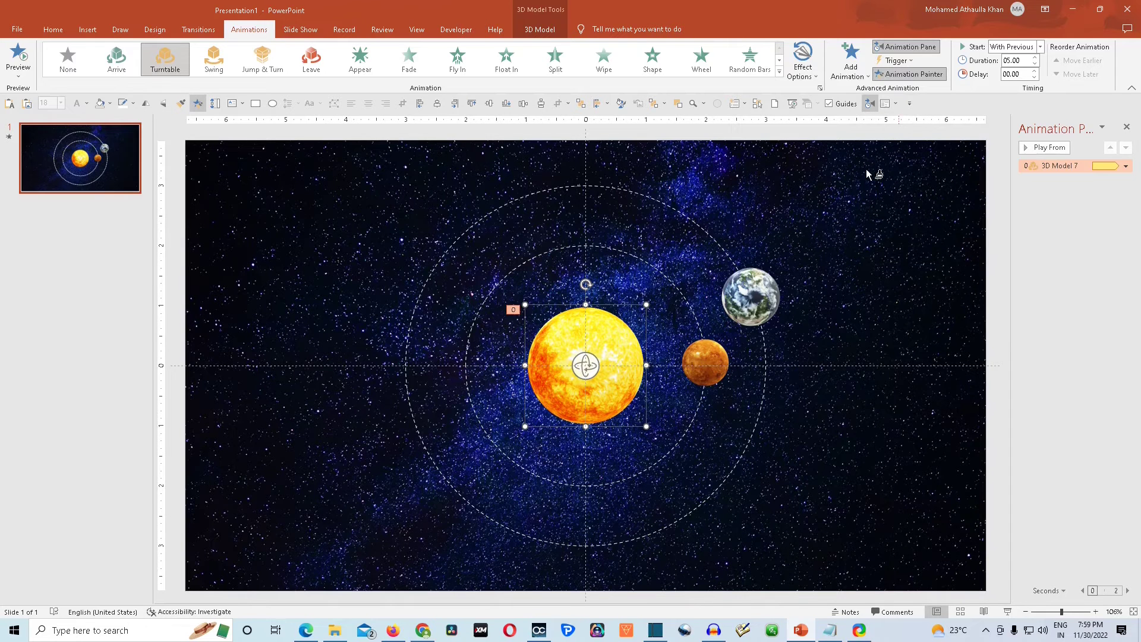
left_click(709, 359)
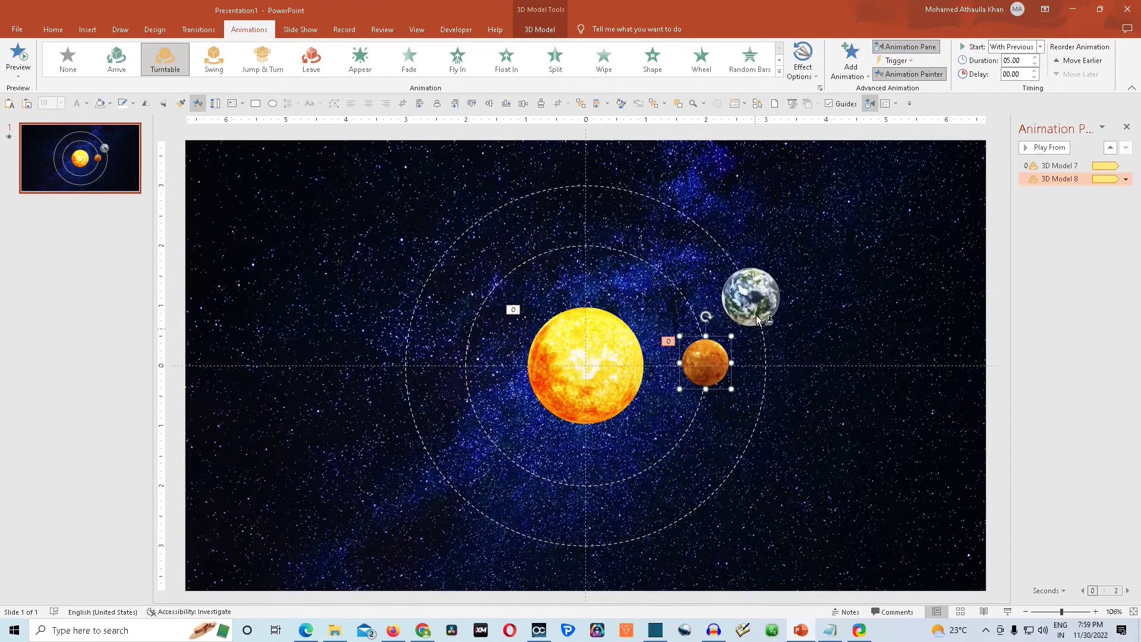
left_click(755, 314)
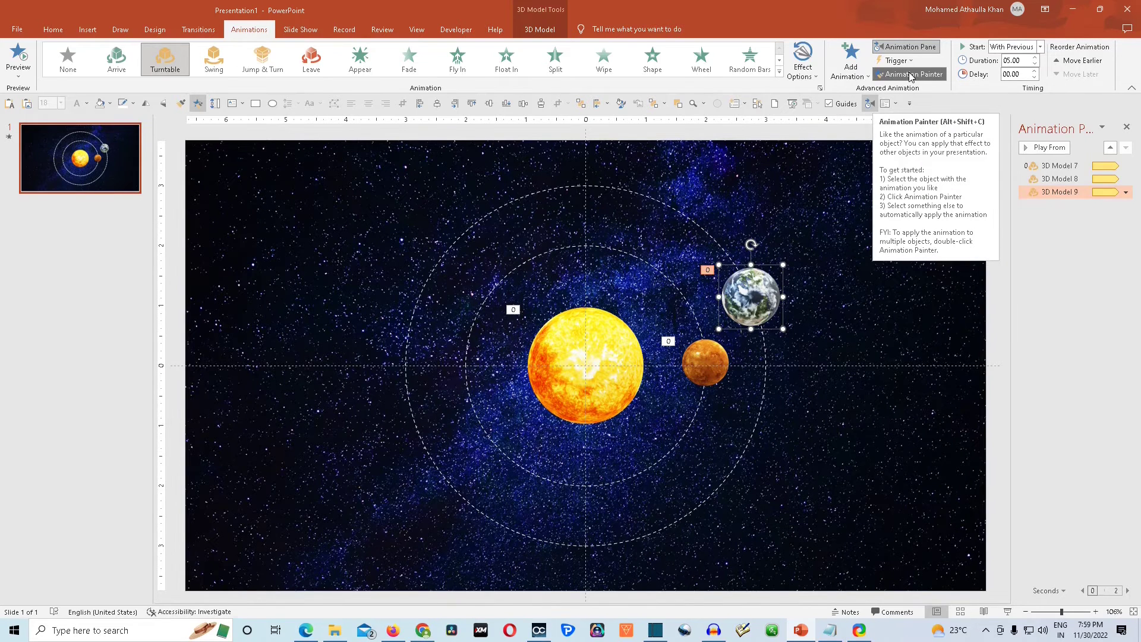
left_click(911, 75)
left_click(708, 367)
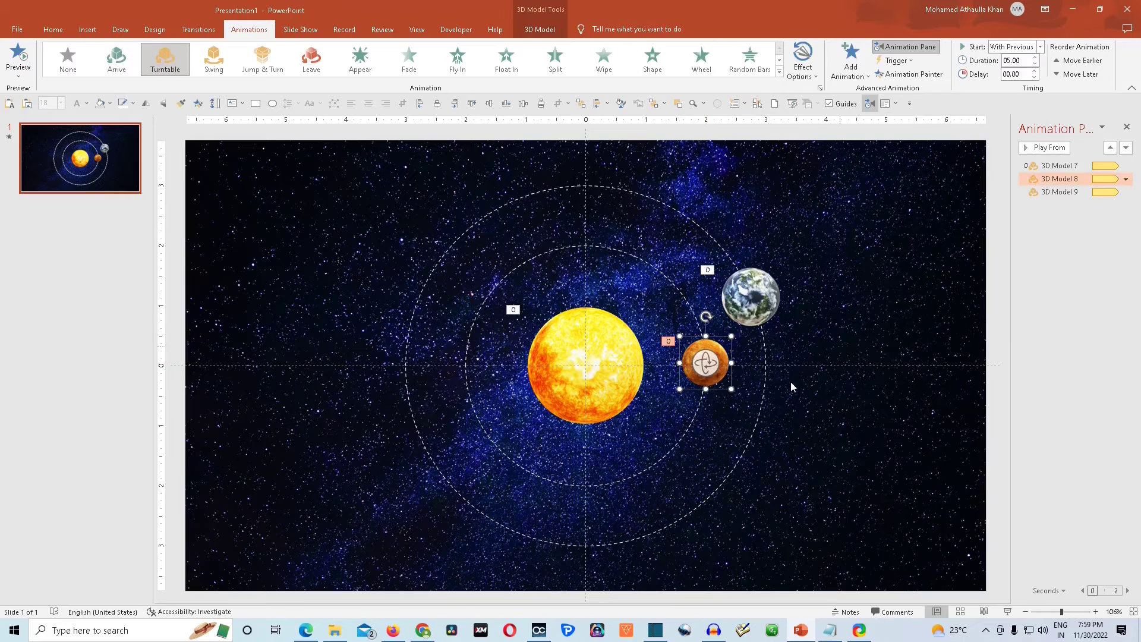
Step: Give Mars's spin a 3-second duration and a Clockwise direction
left_click(1126, 179)
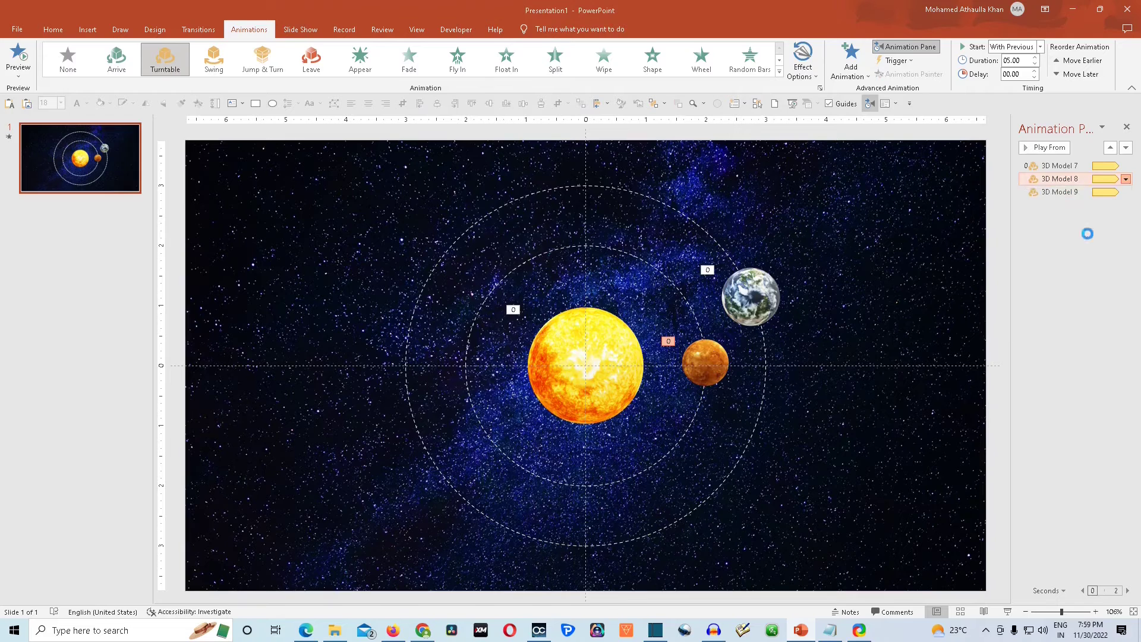
left_click(1064, 235)
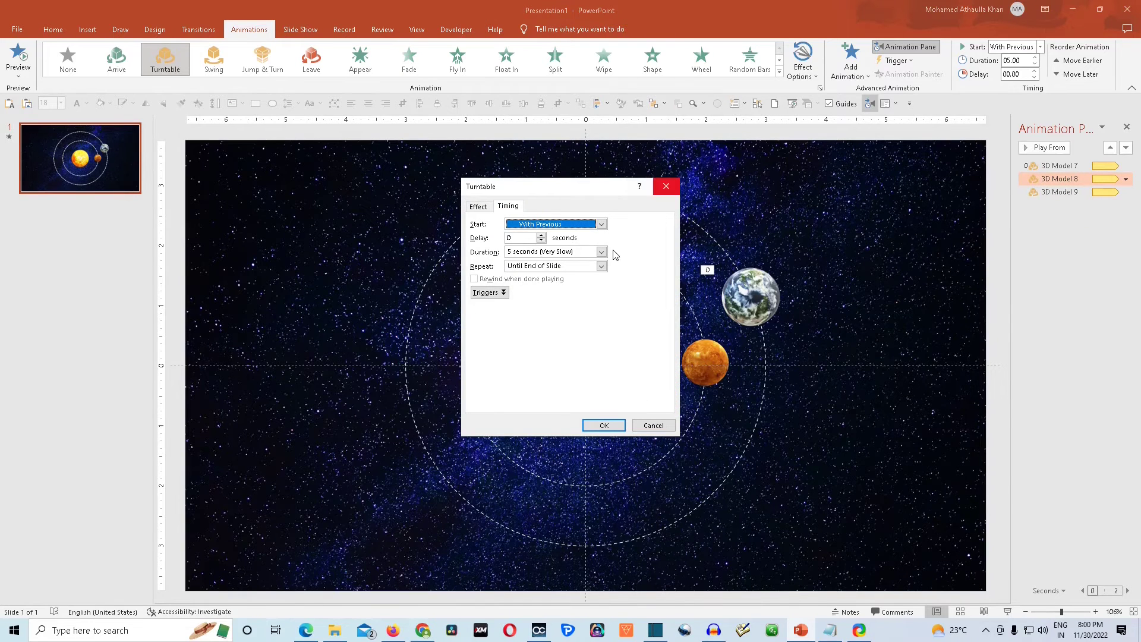
left_click(586, 252)
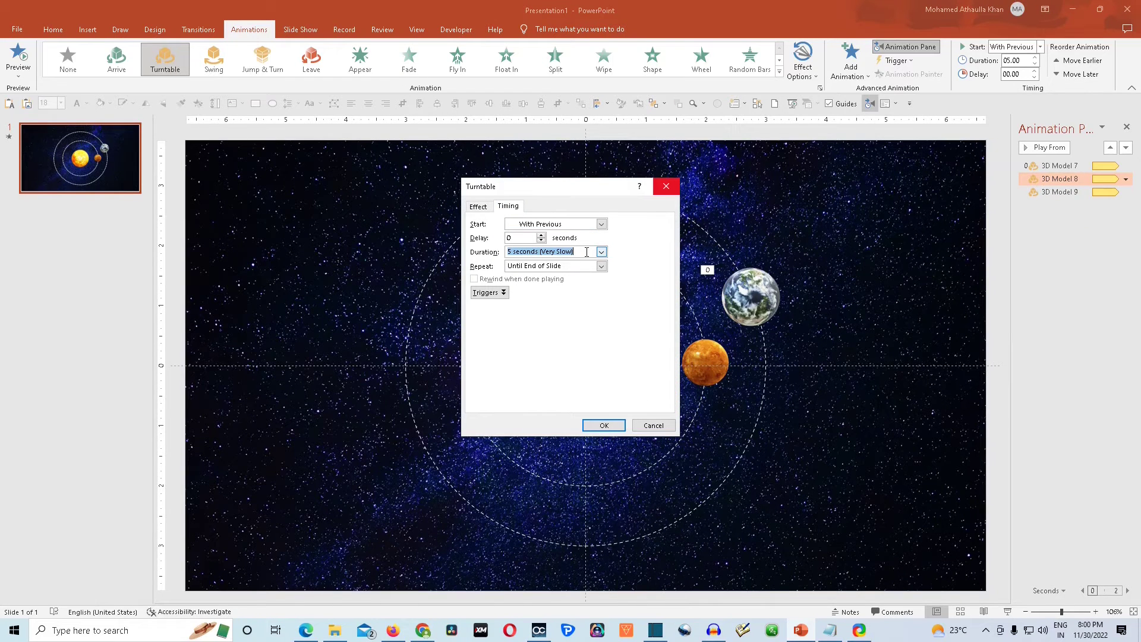
type("3")
key("Return")
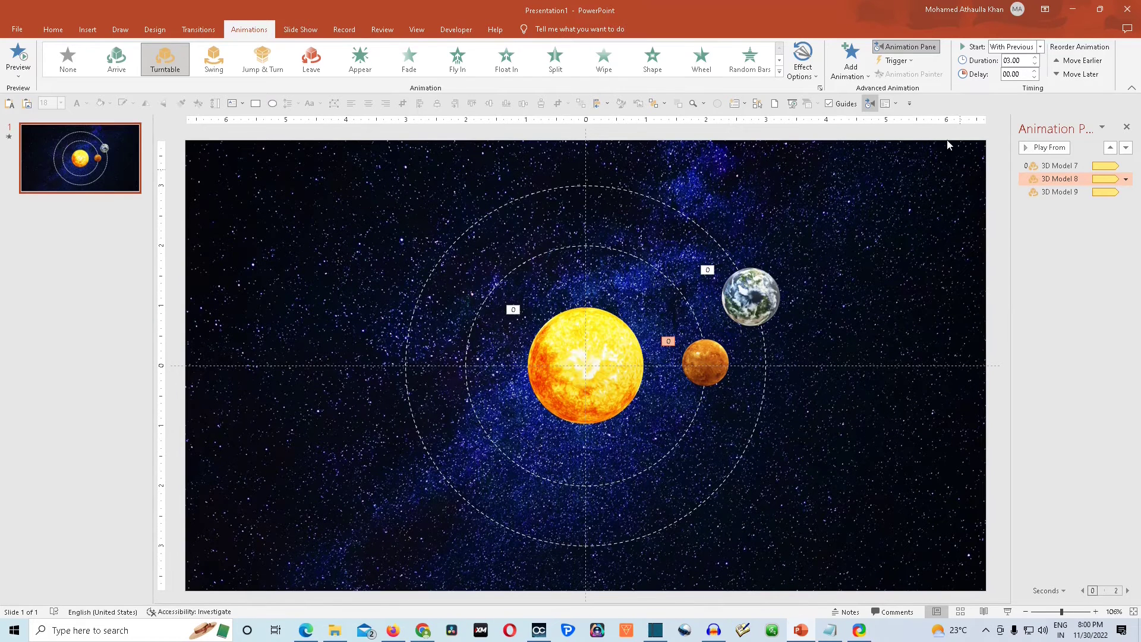
left_click(816, 78)
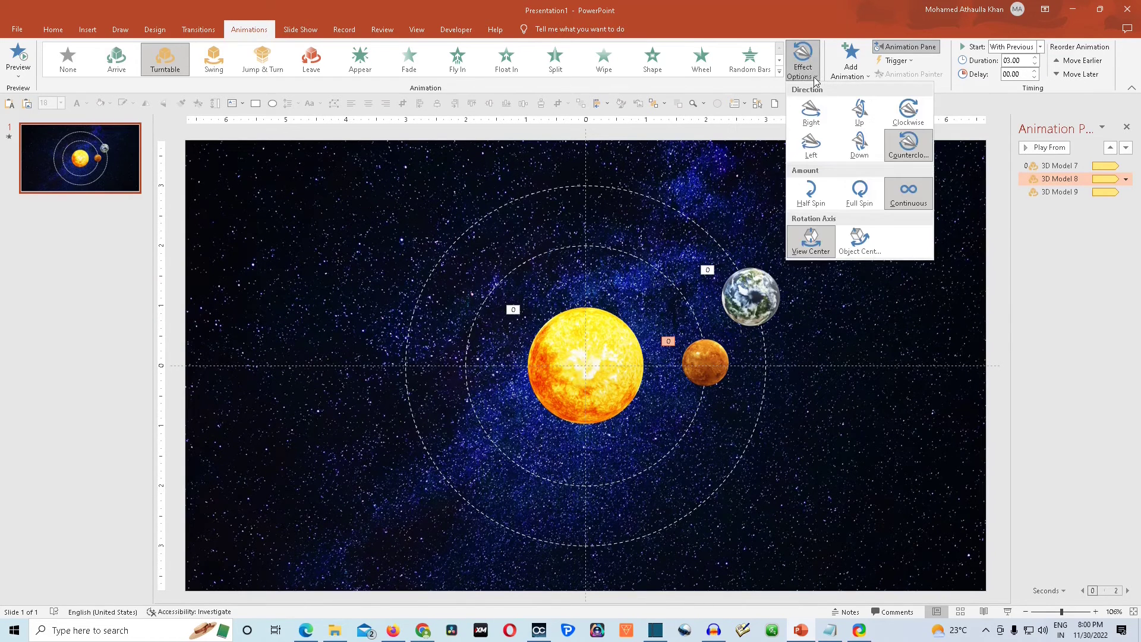
left_click(899, 115)
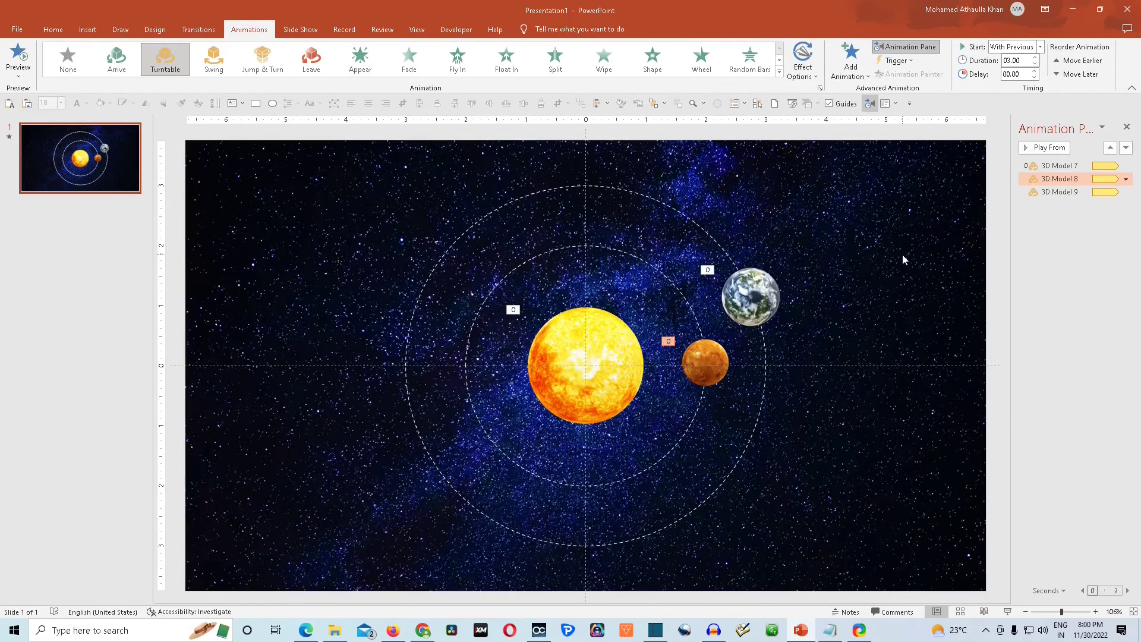
Step: Change the duration of Earth's (3D Model 9) spin to 4 seconds
left_click(752, 293)
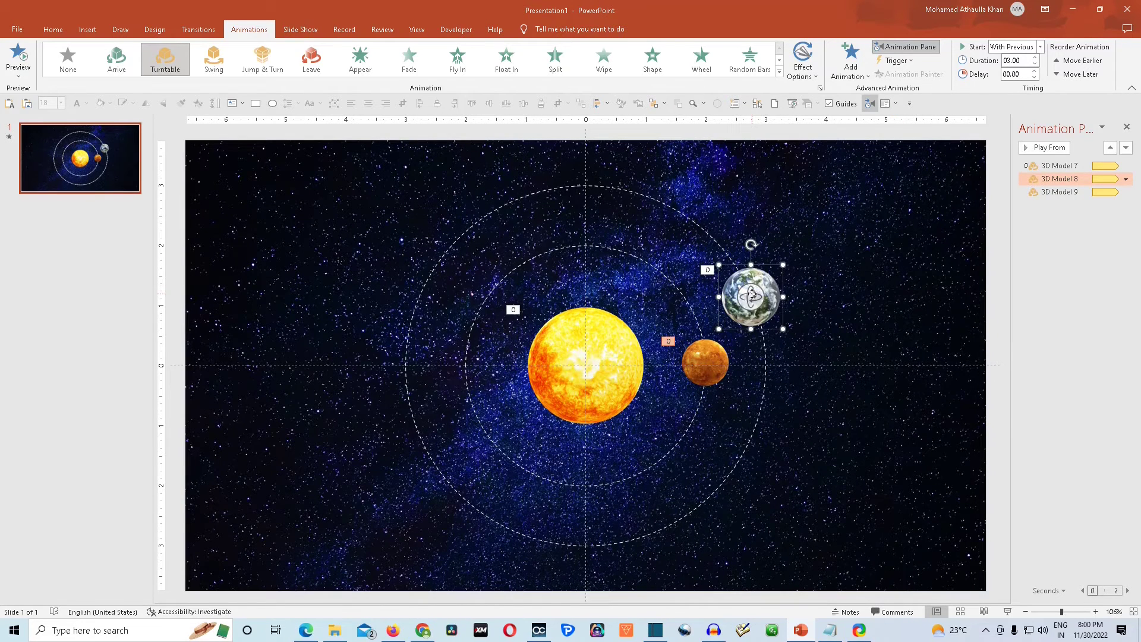
left_click(1125, 192)
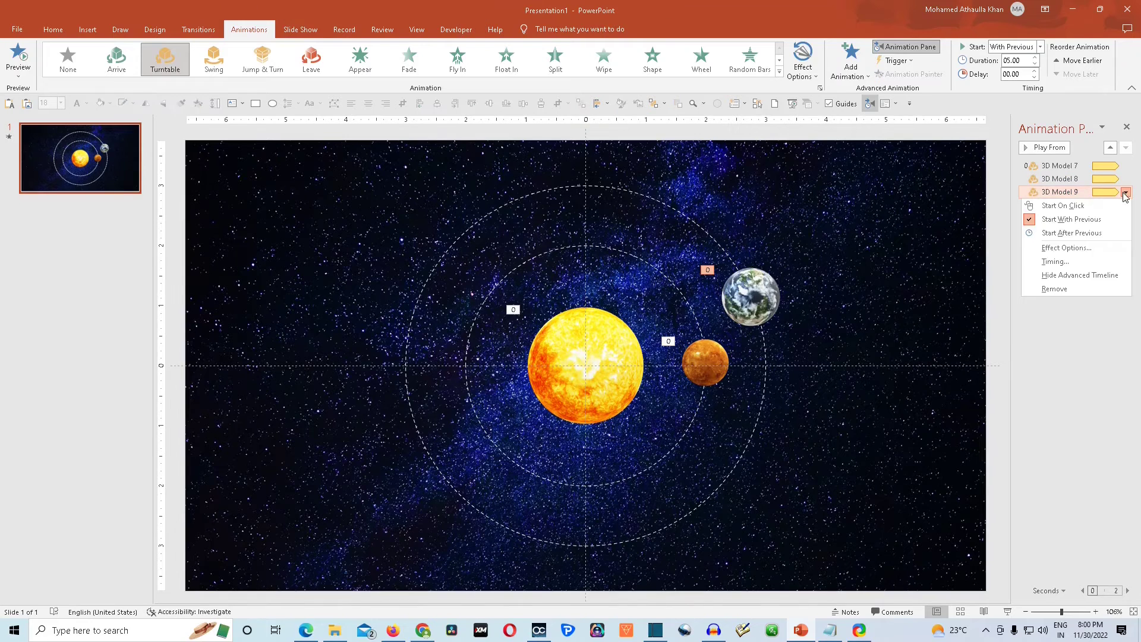
left_click(1064, 248)
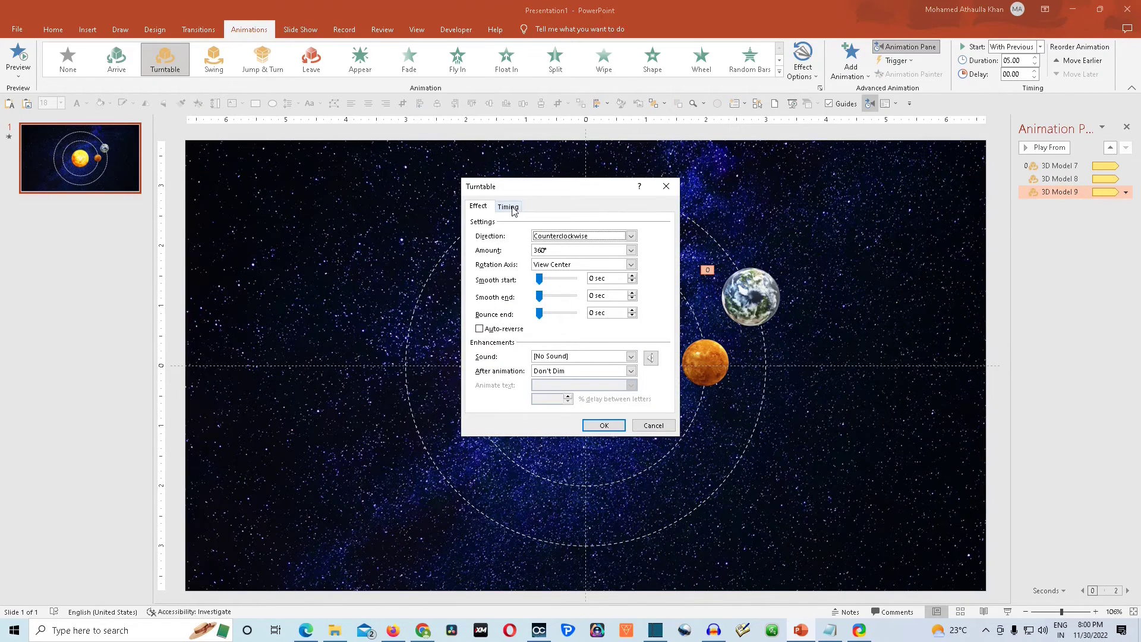
left_click(512, 208)
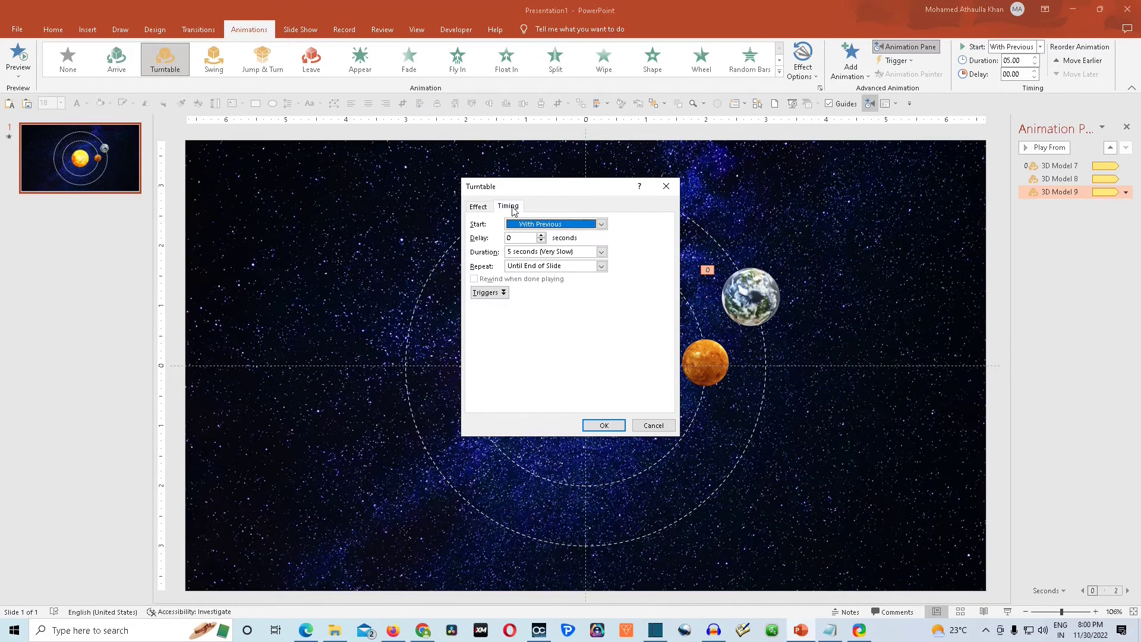
left_click(583, 253)
type("4")
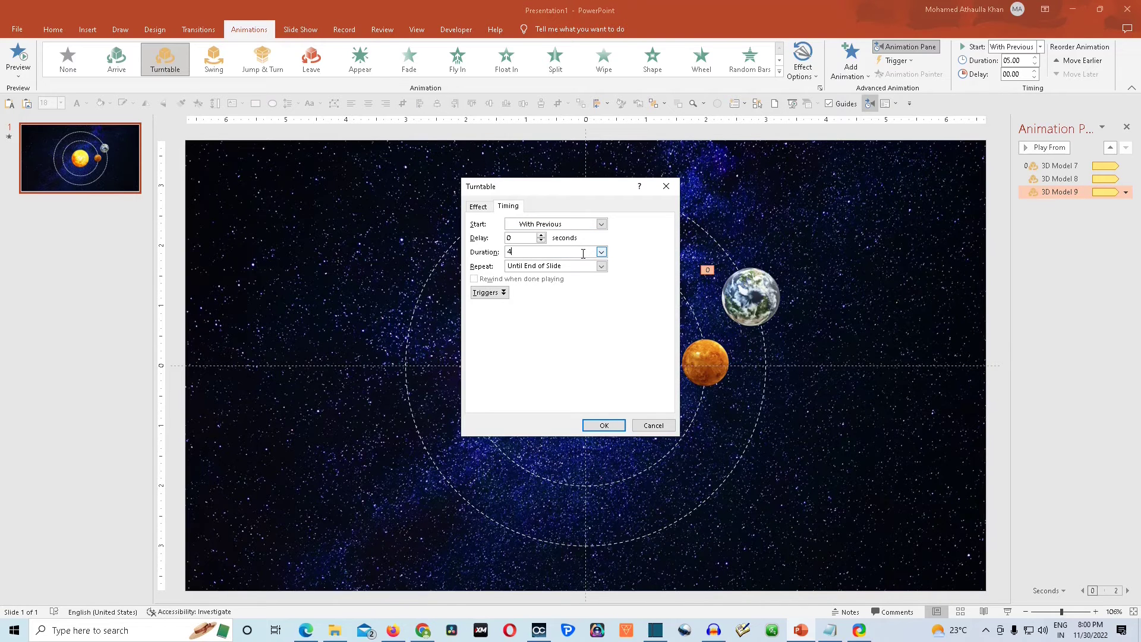
key("Return")
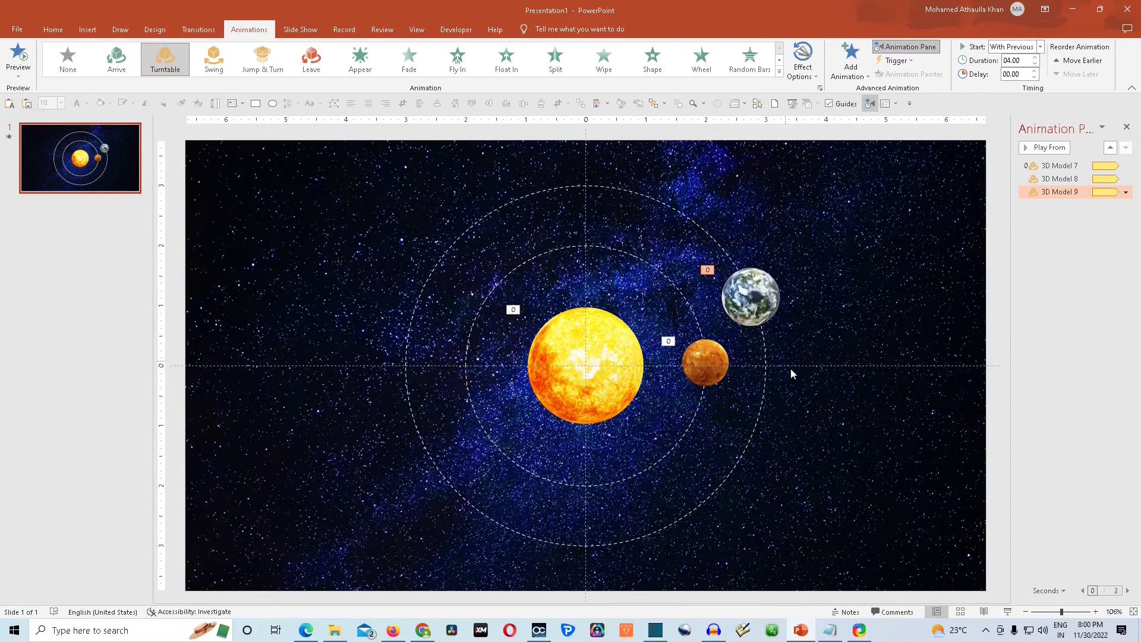
left_click(801, 394)
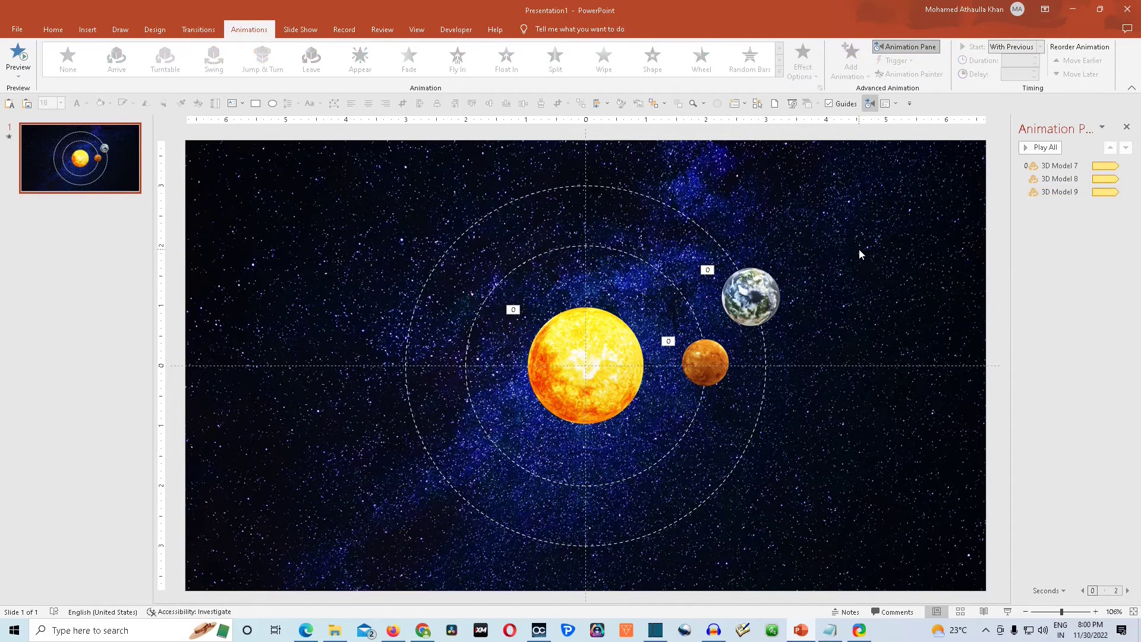
left_click(1009, 613)
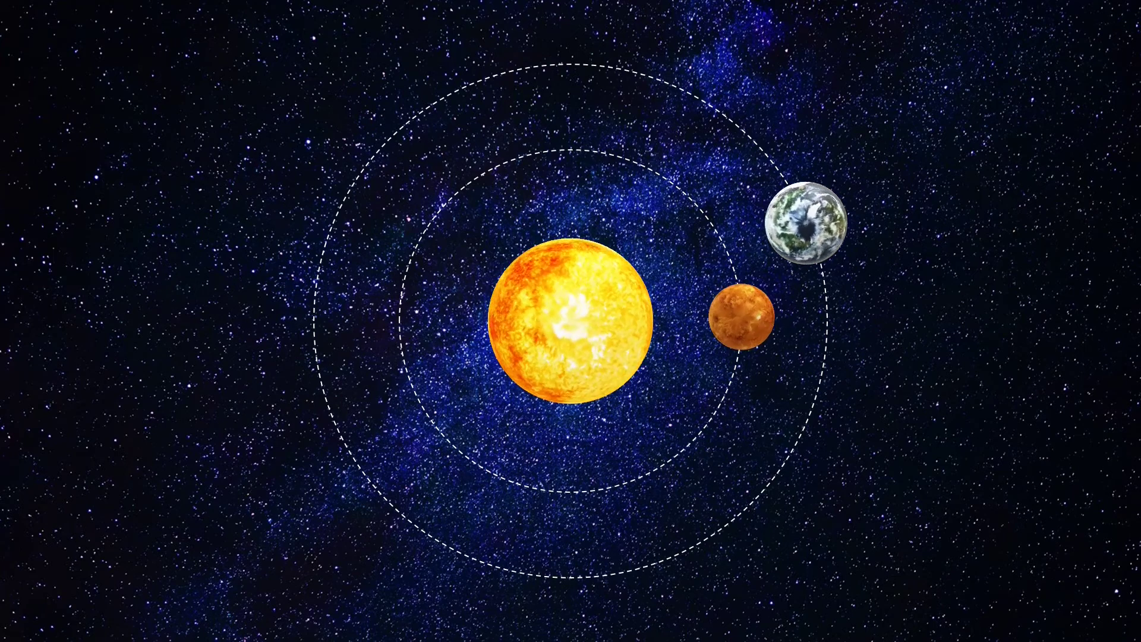
key("Escape")
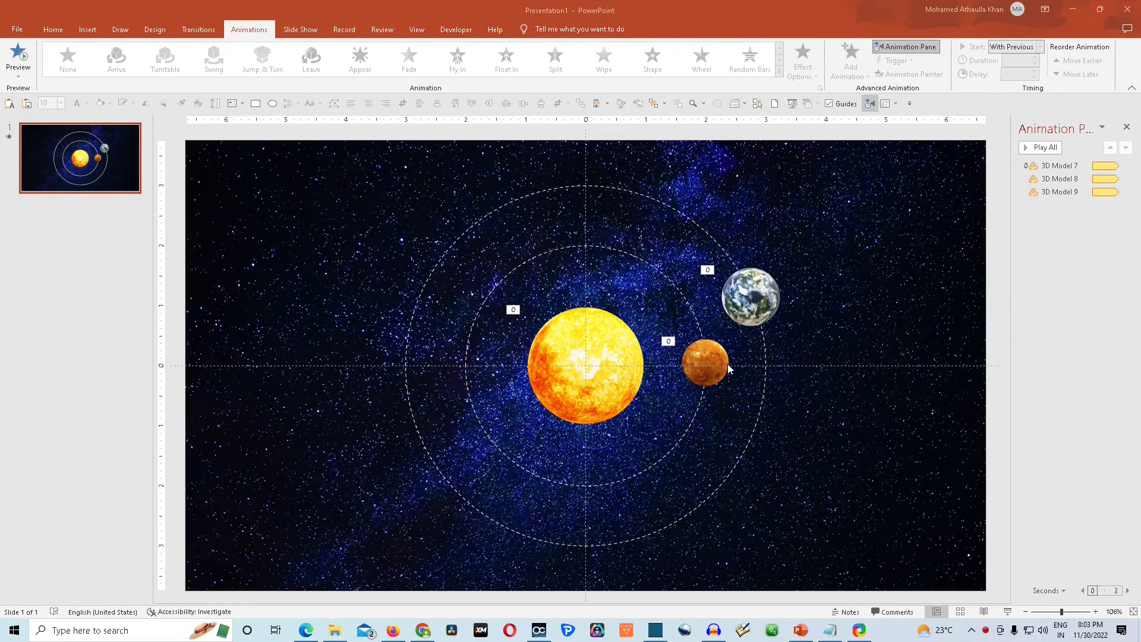
Step: Add a reversed Circle motion path to Mars, centred on the Sun and widened to its ring
left_click(711, 357)
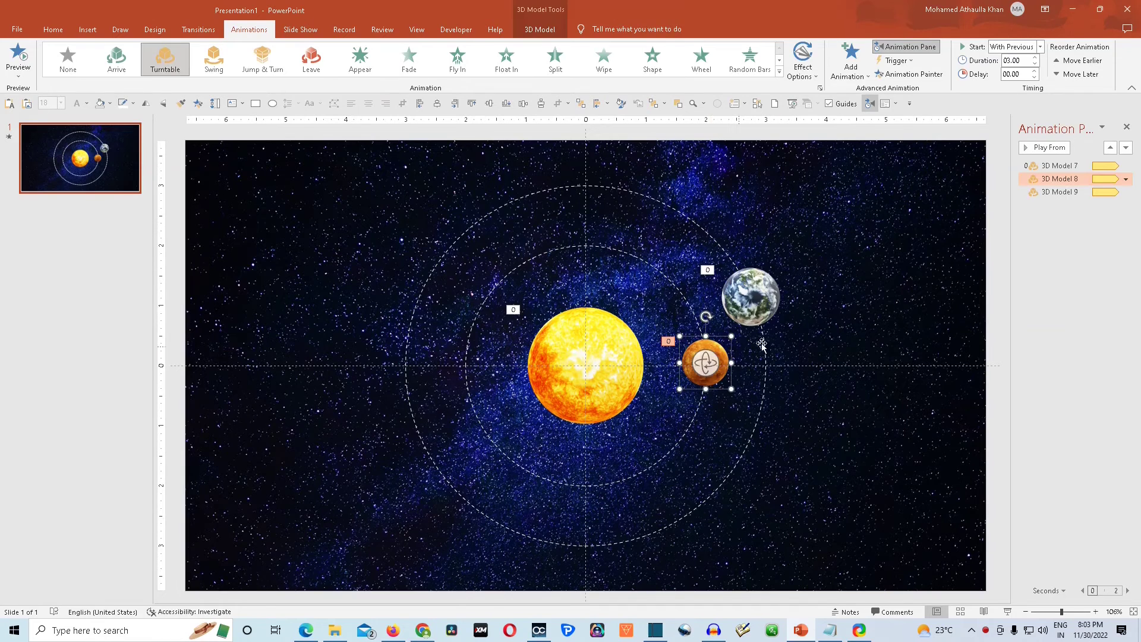
left_click(866, 80)
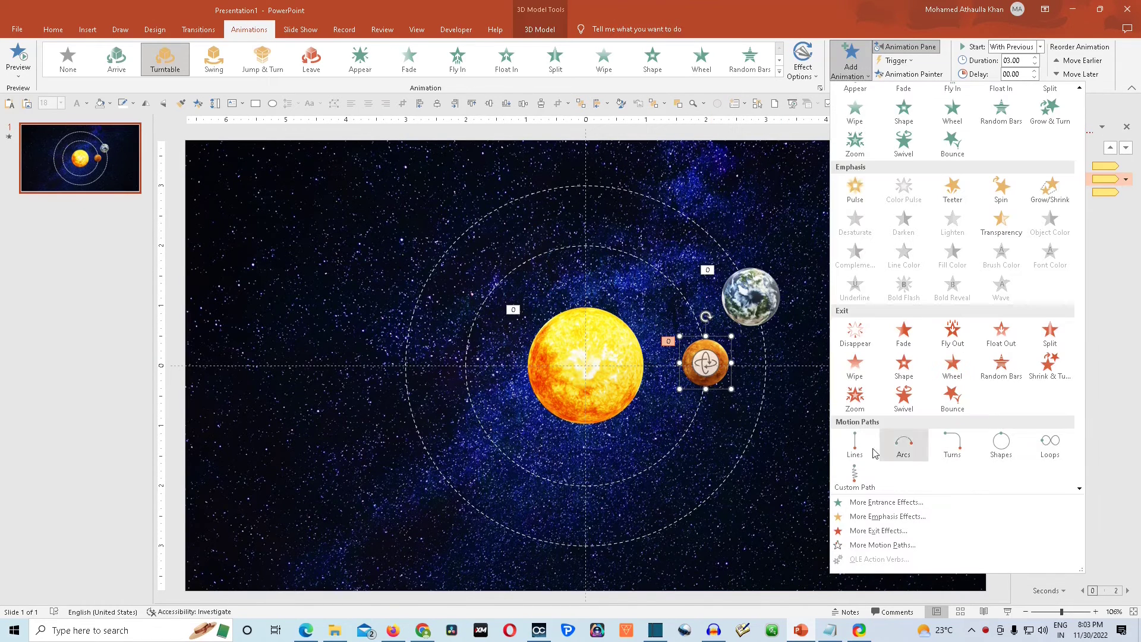
left_click(1003, 452)
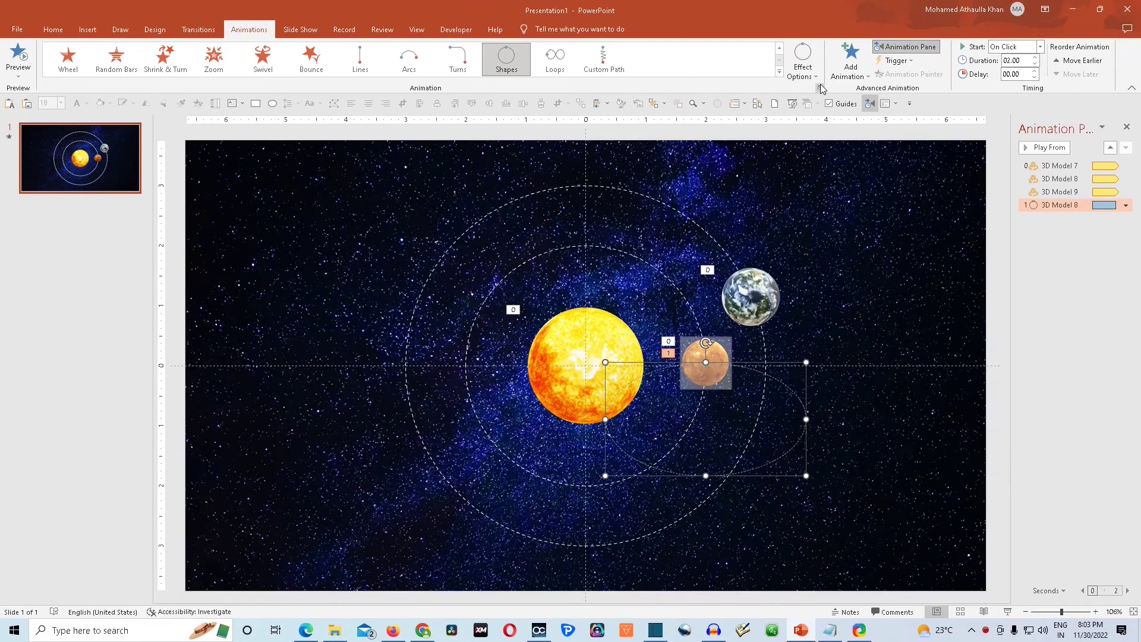
left_click(802, 65)
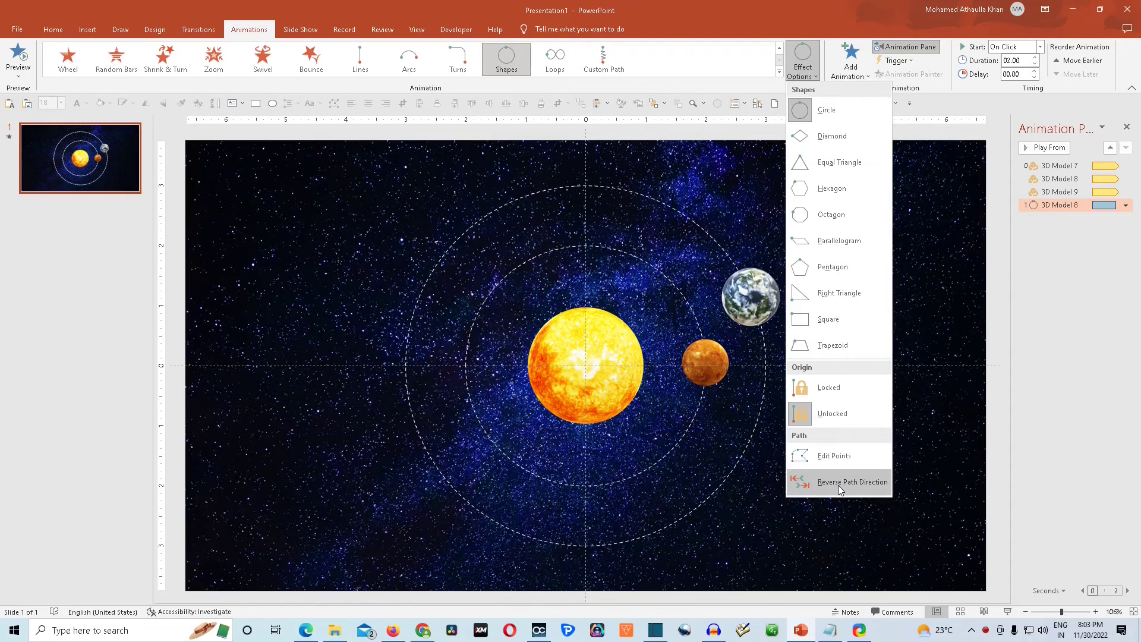
left_click(838, 485)
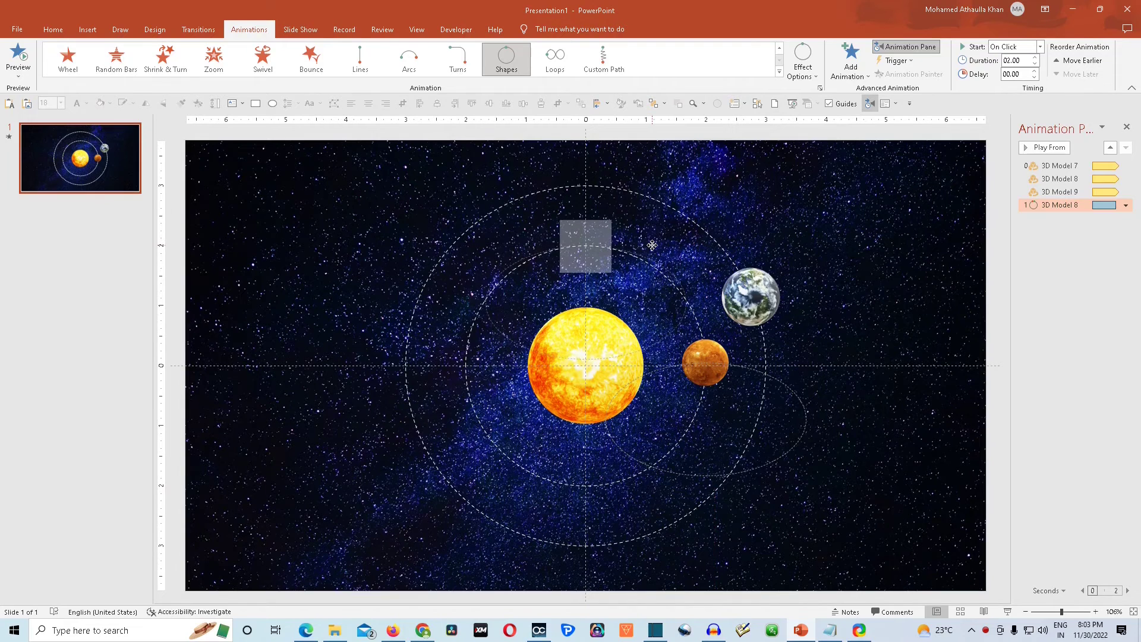
left_click_drag(585, 358, 583, 484)
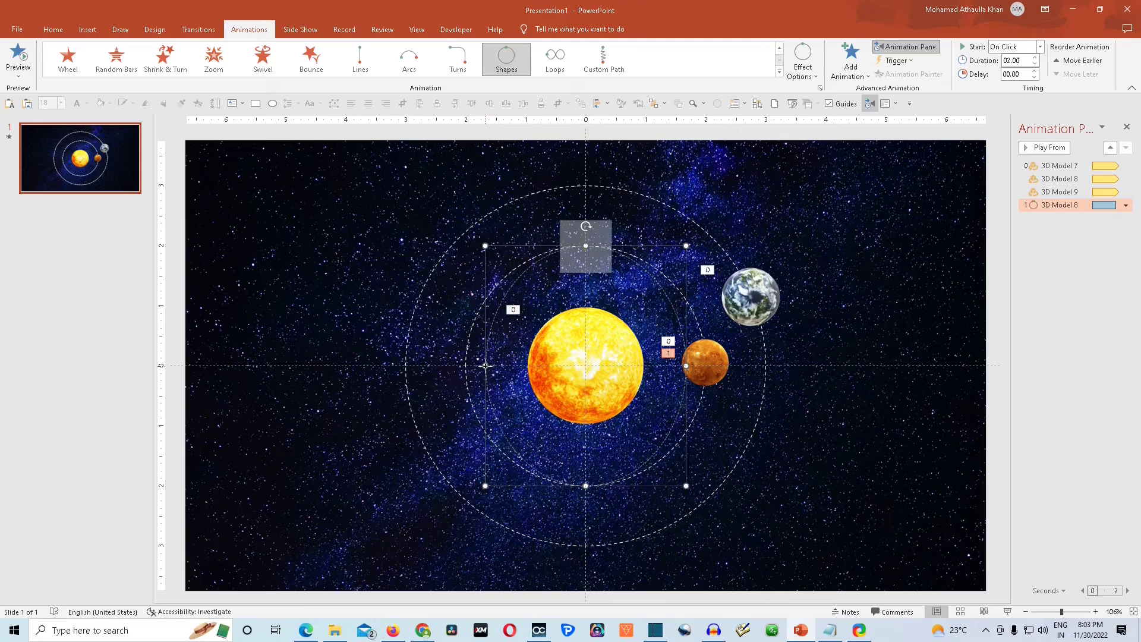
left_click_drag(485, 366, 465, 365)
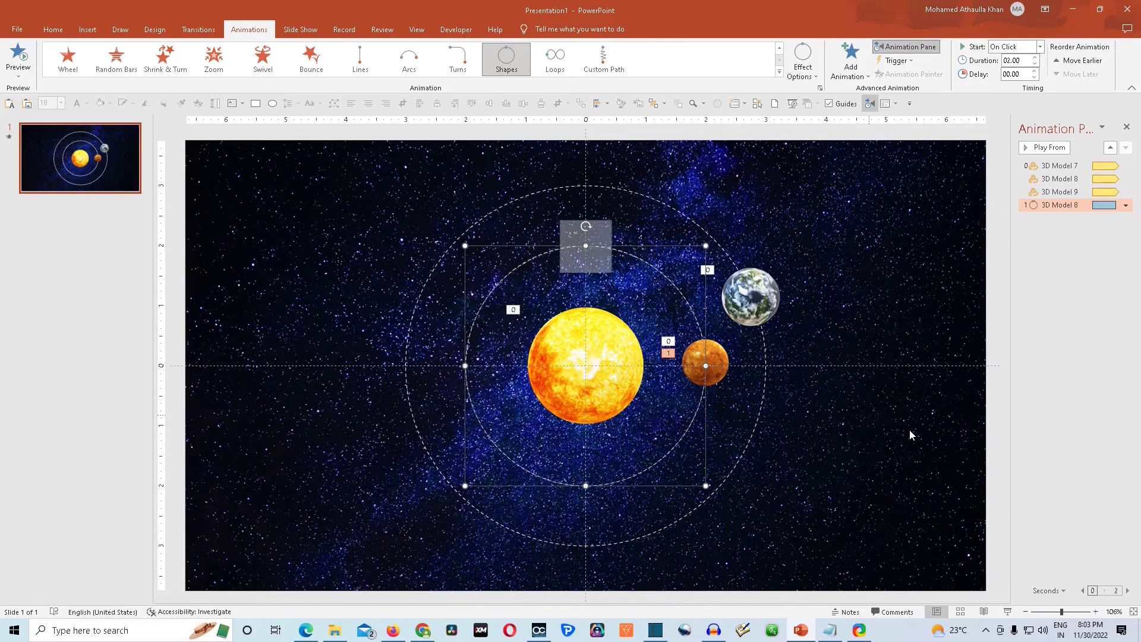
Step: Set Smooth start to 0 for Mars's orbit path
left_click(1126, 206)
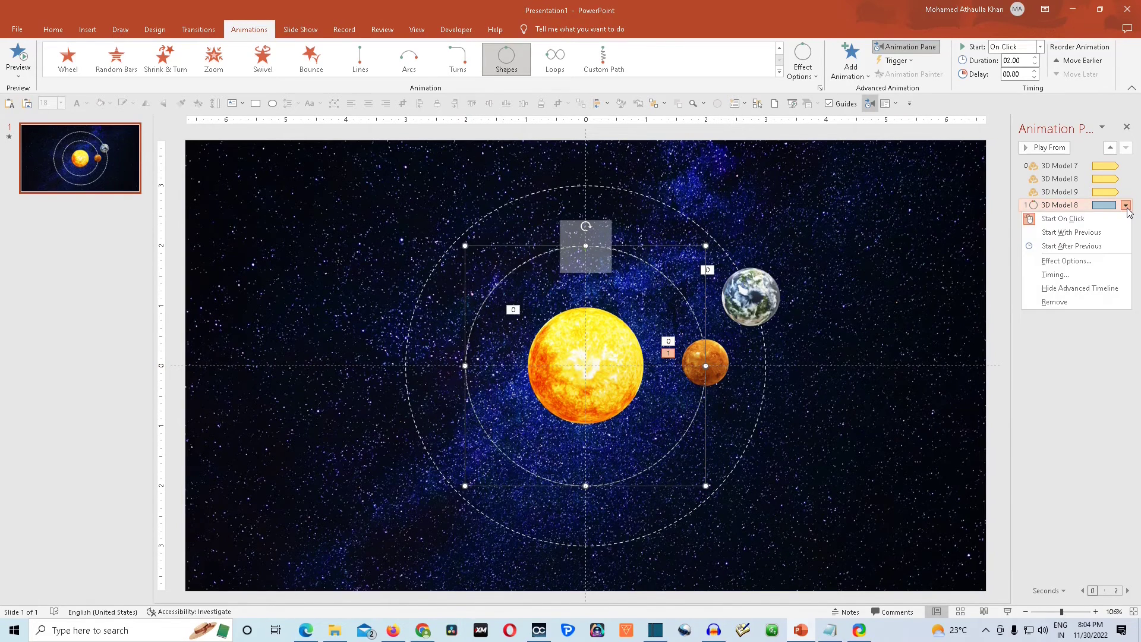
left_click(1099, 265)
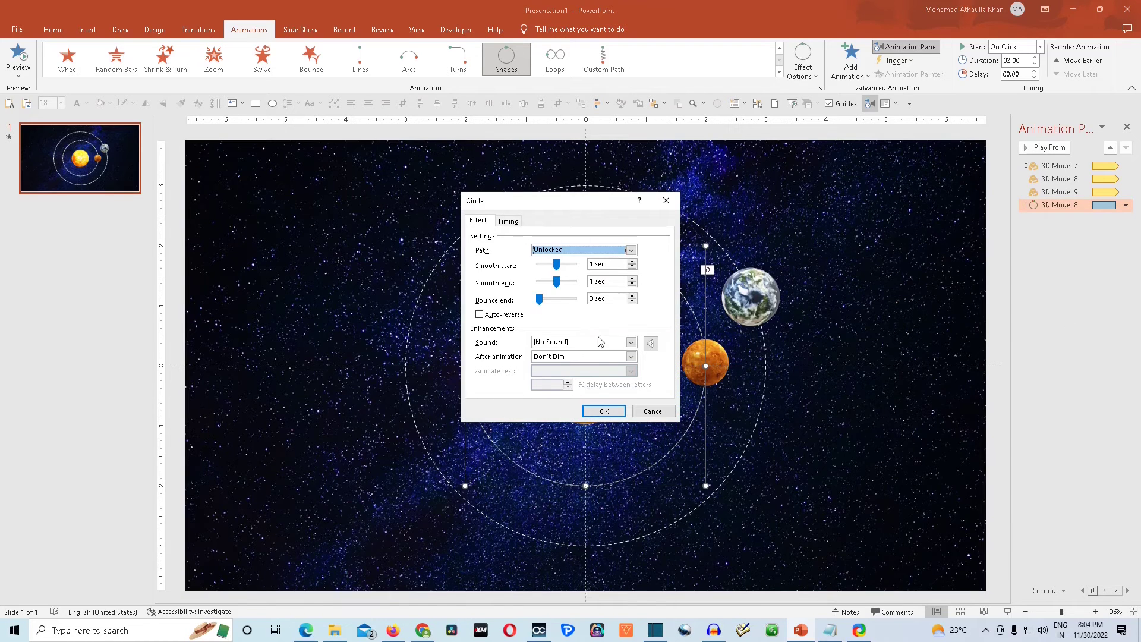
left_click_drag(557, 266, 538, 284)
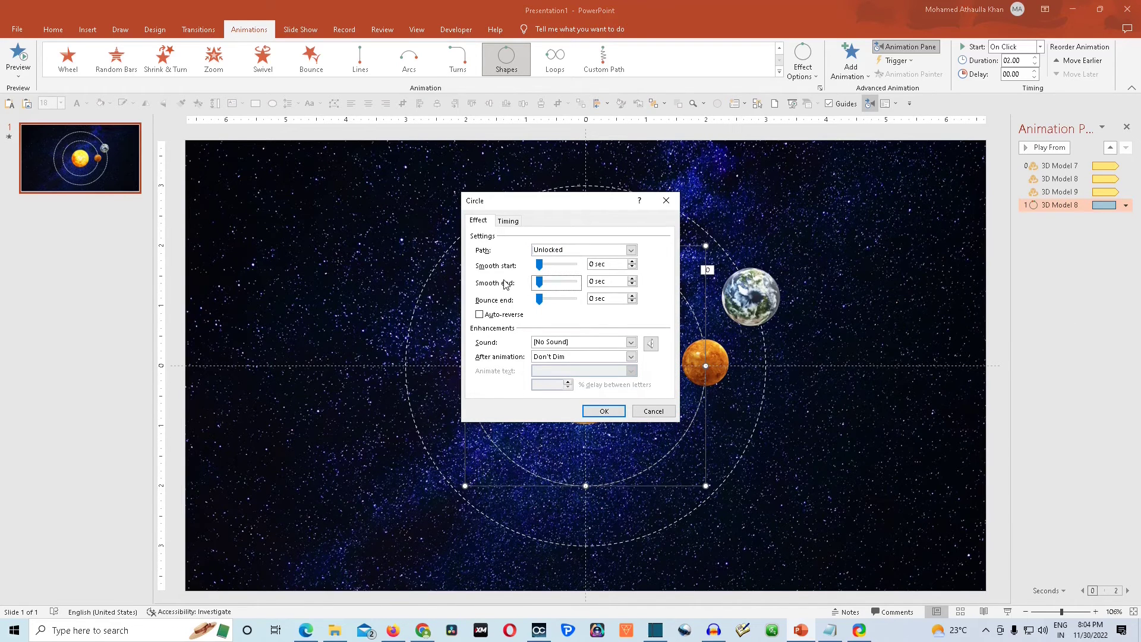
Step: Time Mars's orbit With Previous, 5 seconds, repeating until end of slide
left_click(509, 221)
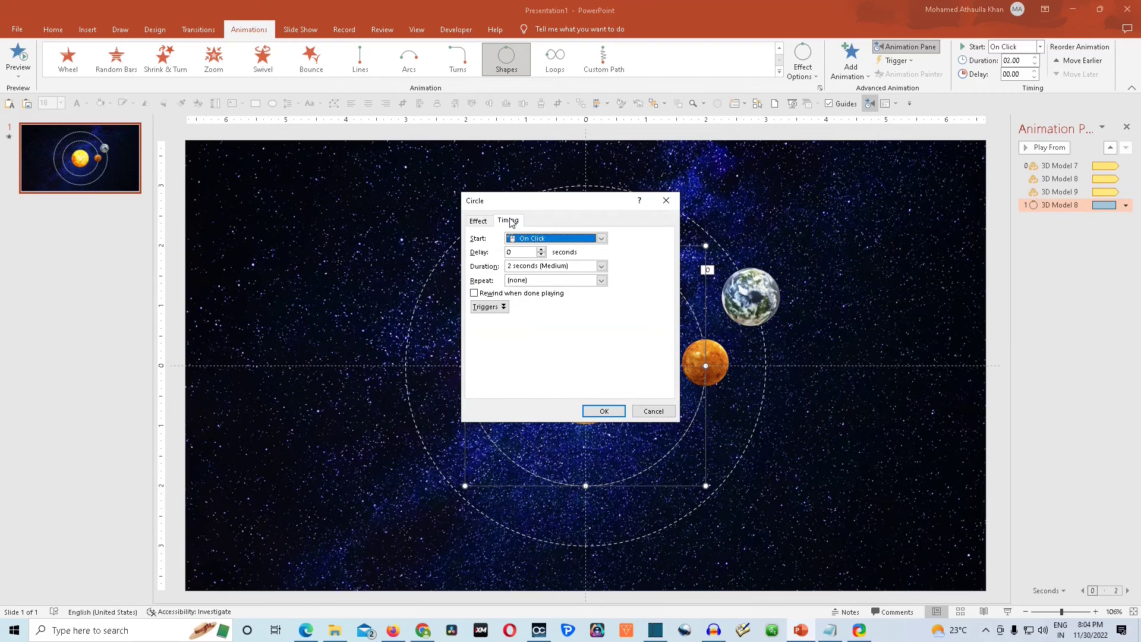
left_click(602, 239)
left_click(582, 262)
left_click(601, 267)
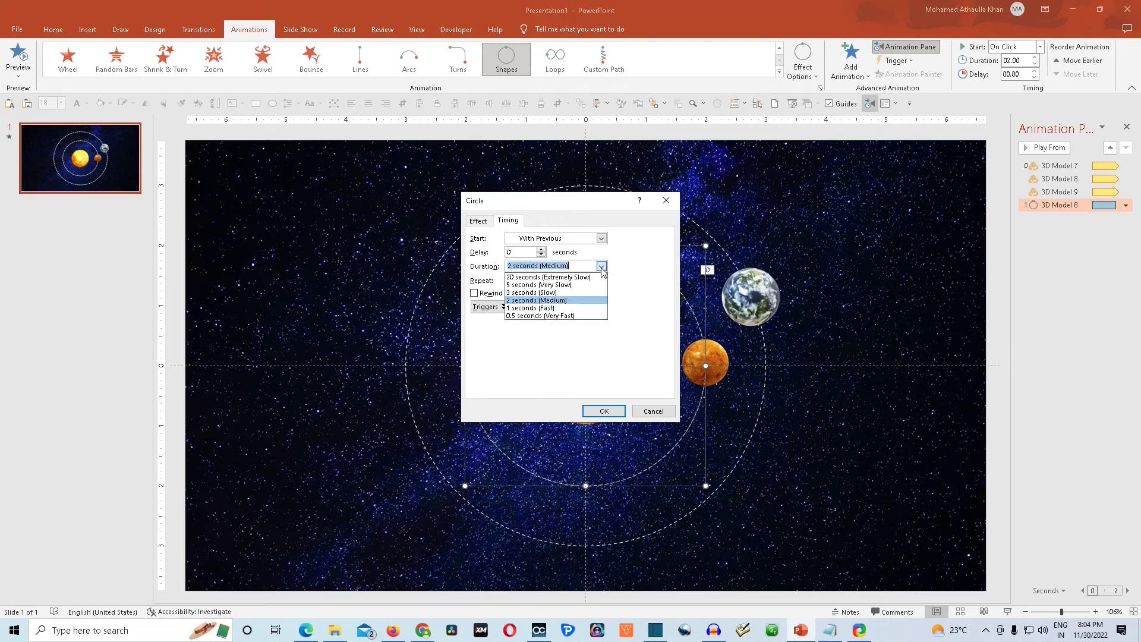
left_click(574, 285)
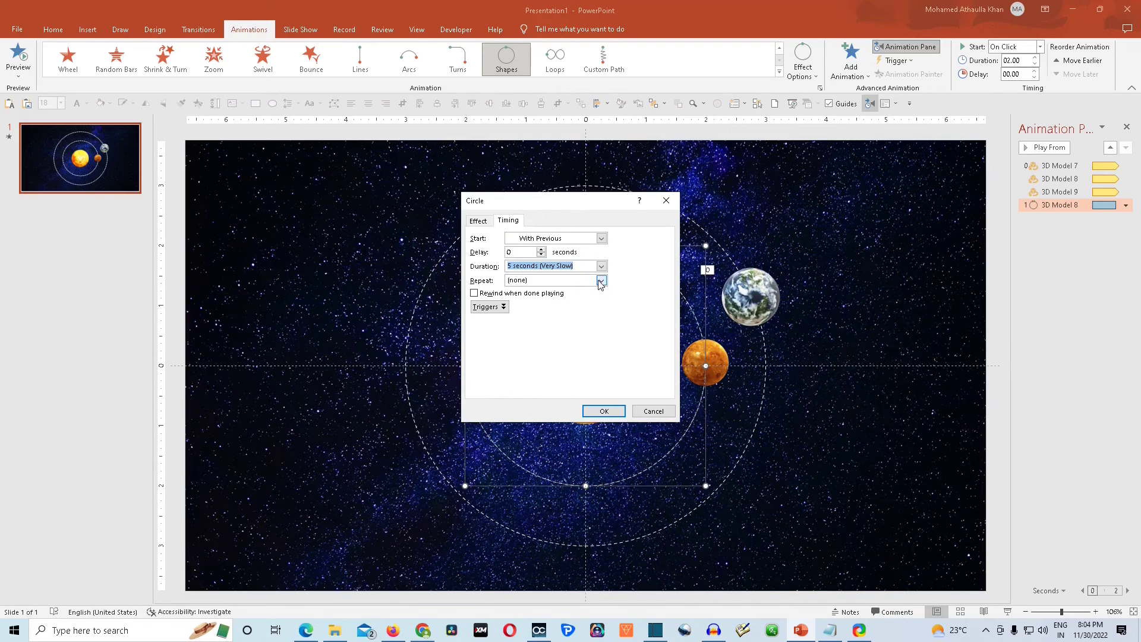
left_click(600, 281)
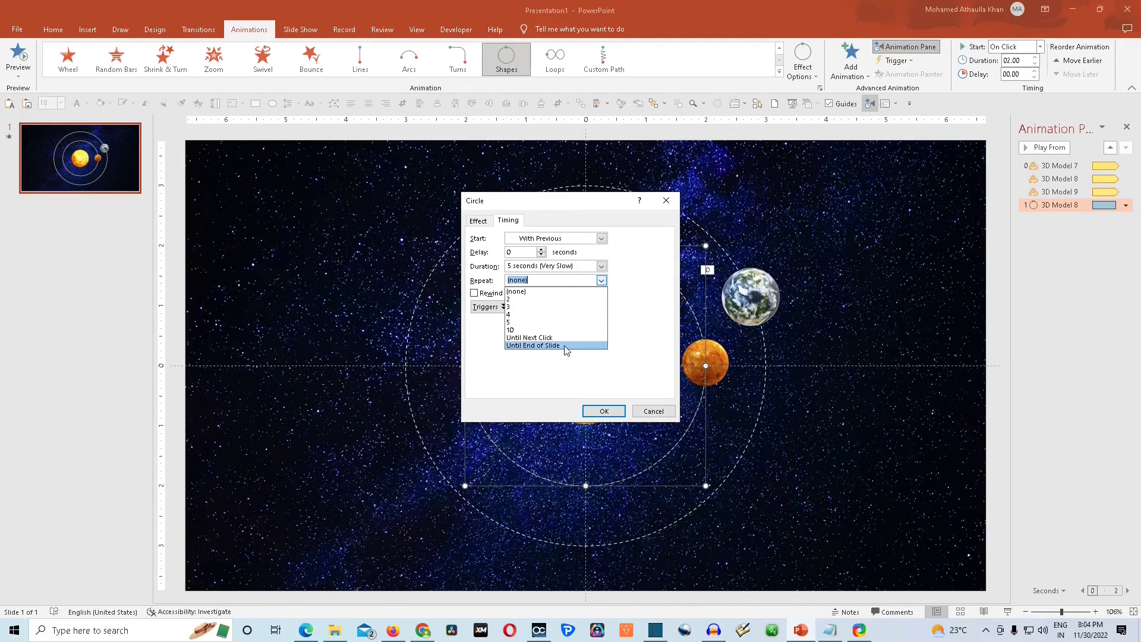
left_click(564, 346)
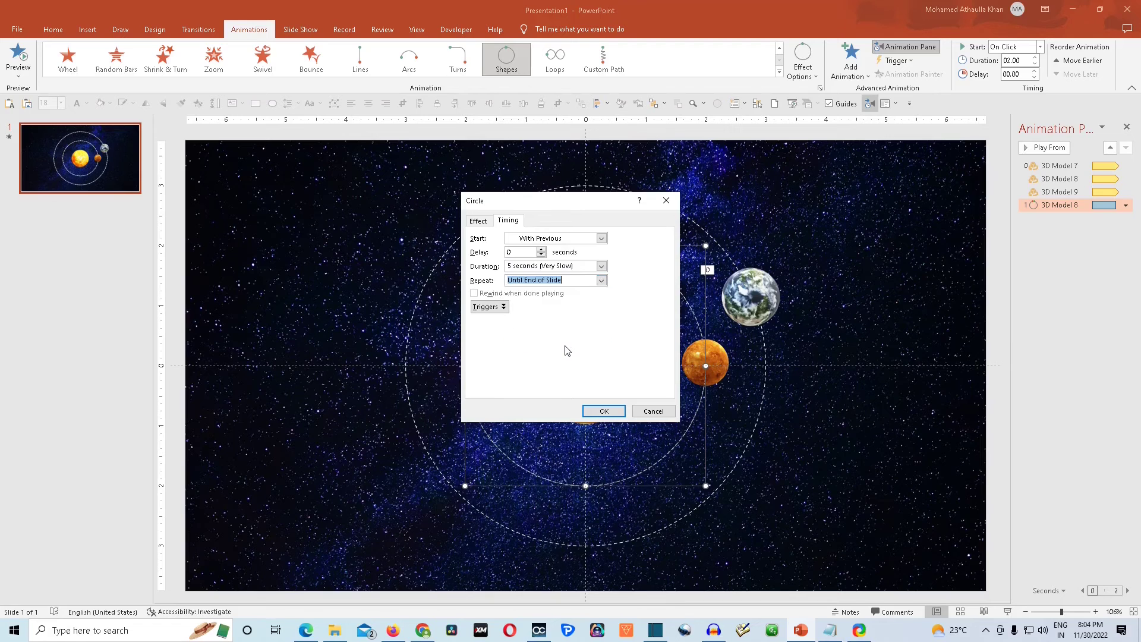
left_click(604, 412)
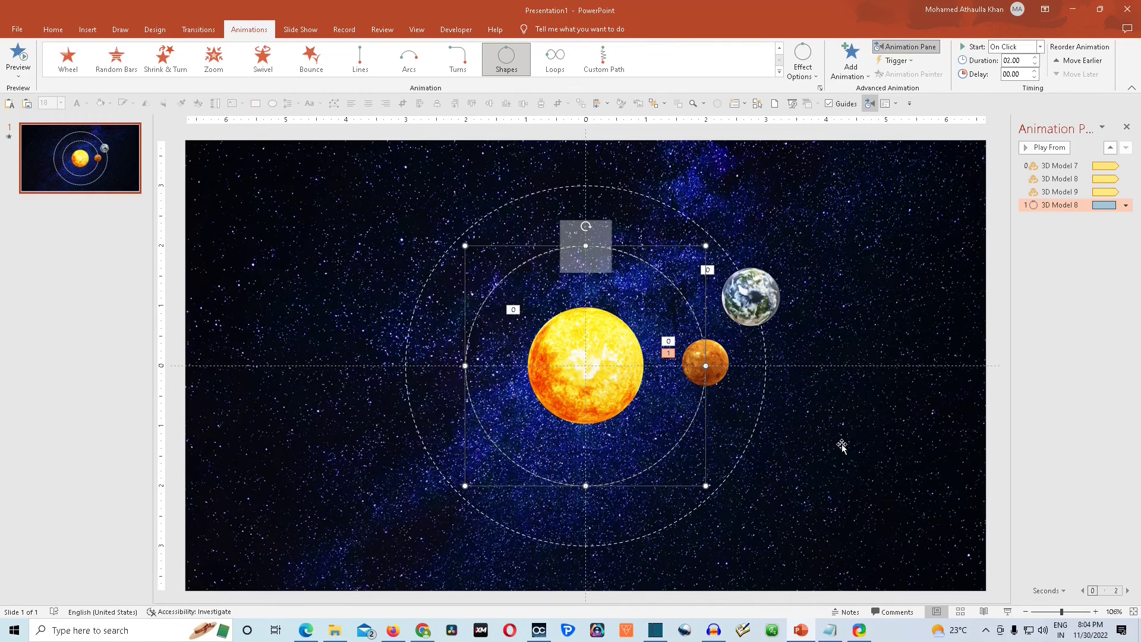
left_click(762, 314)
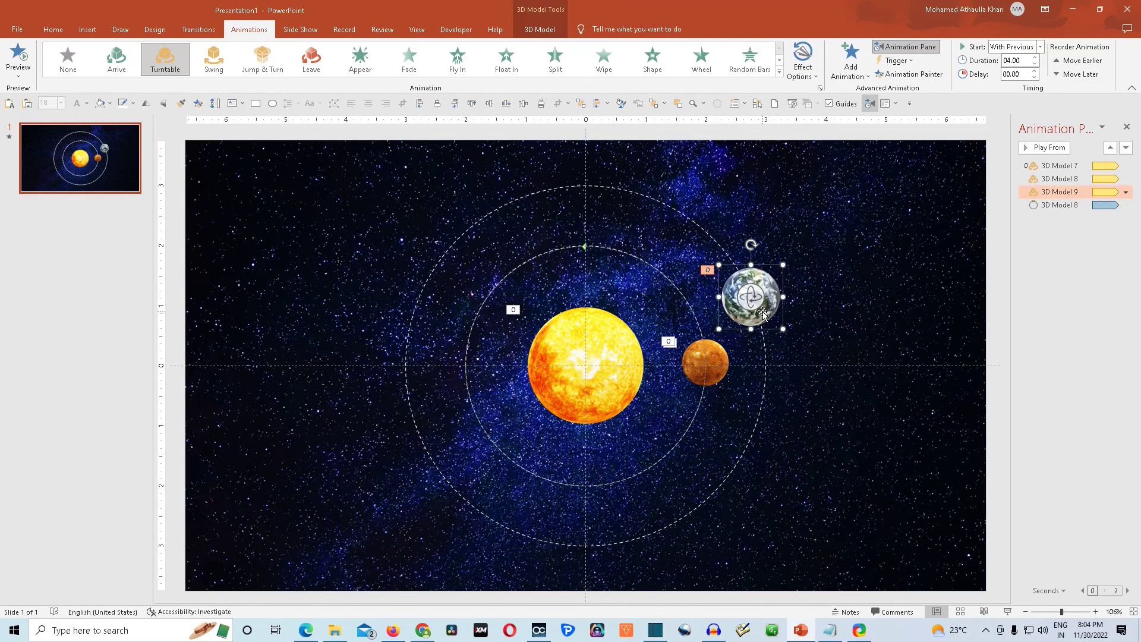
Step: Add a reversed Circle motion path to Earth, moved and stretched onto the outer orbit ring
left_click(856, 73)
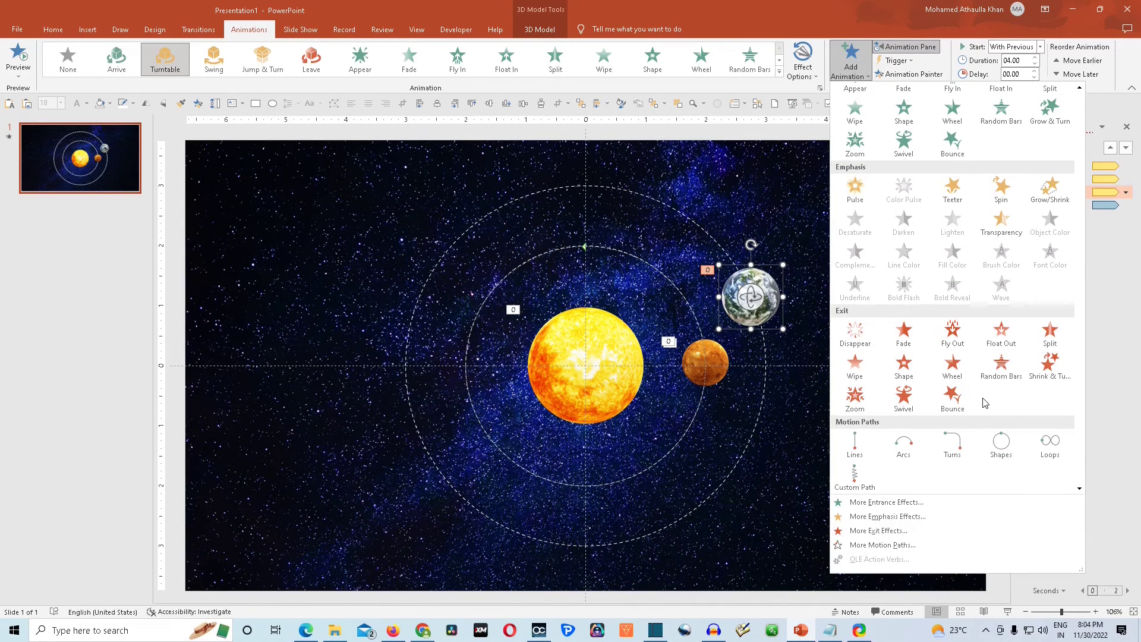
left_click(1002, 448)
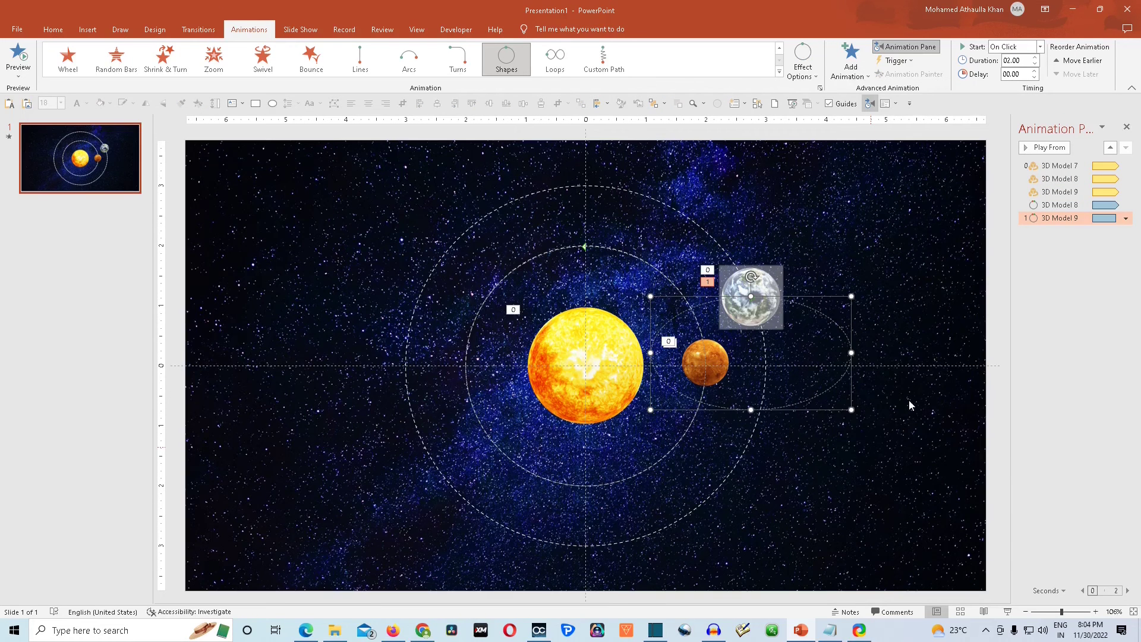
left_click(803, 62)
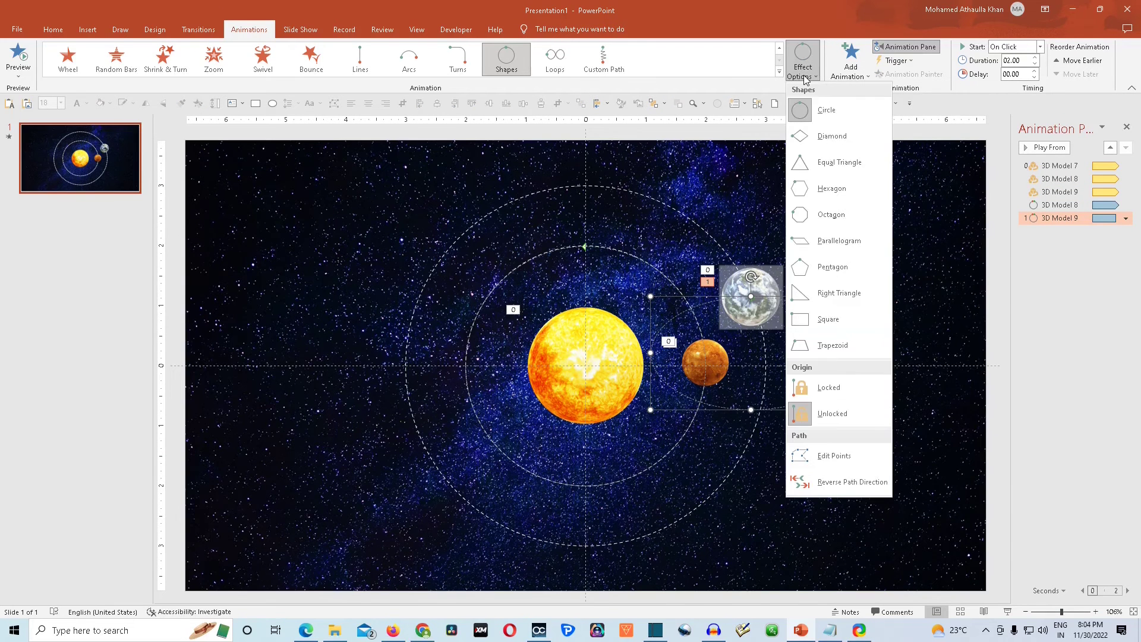
left_click(847, 485)
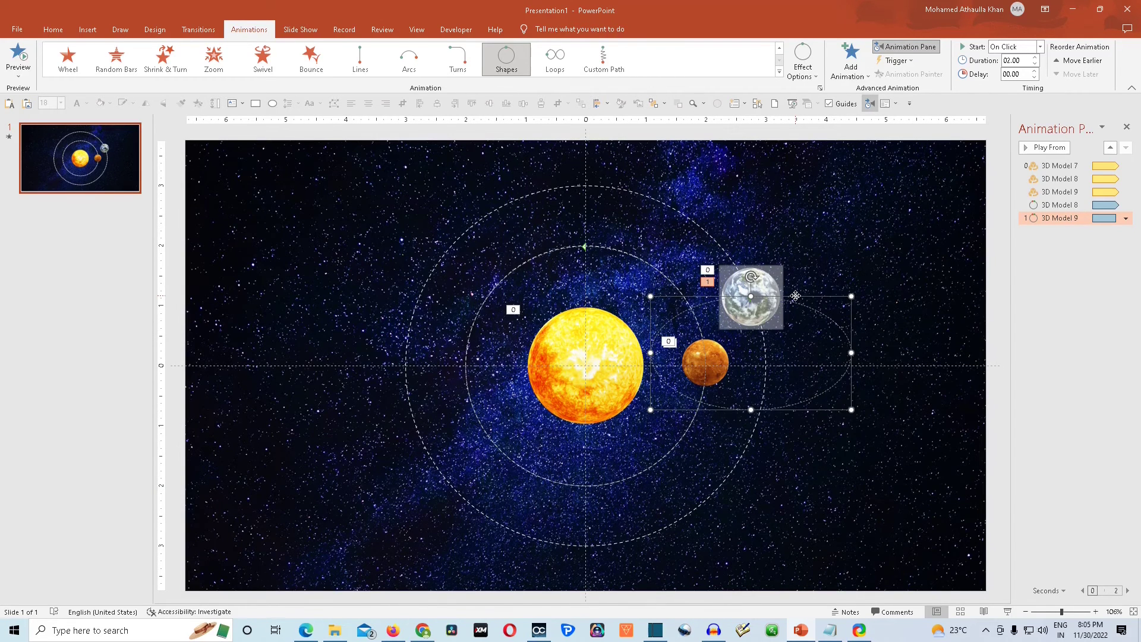
left_click_drag(795, 295, 630, 186)
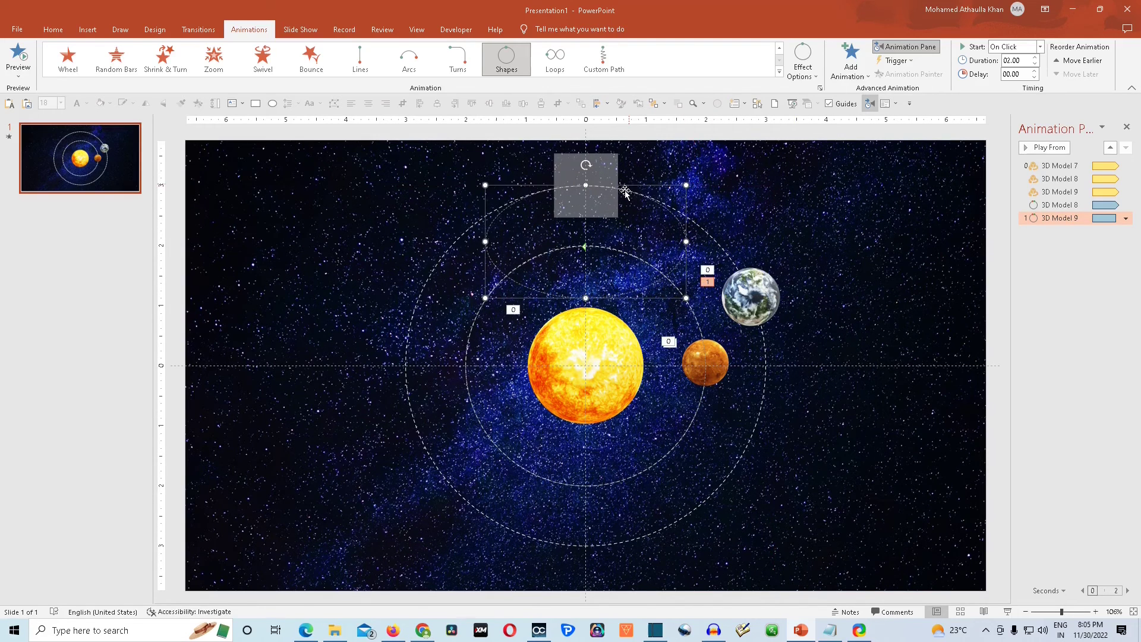
left_click_drag(585, 295, 589, 543)
left_click_drag(728, 379, 765, 365)
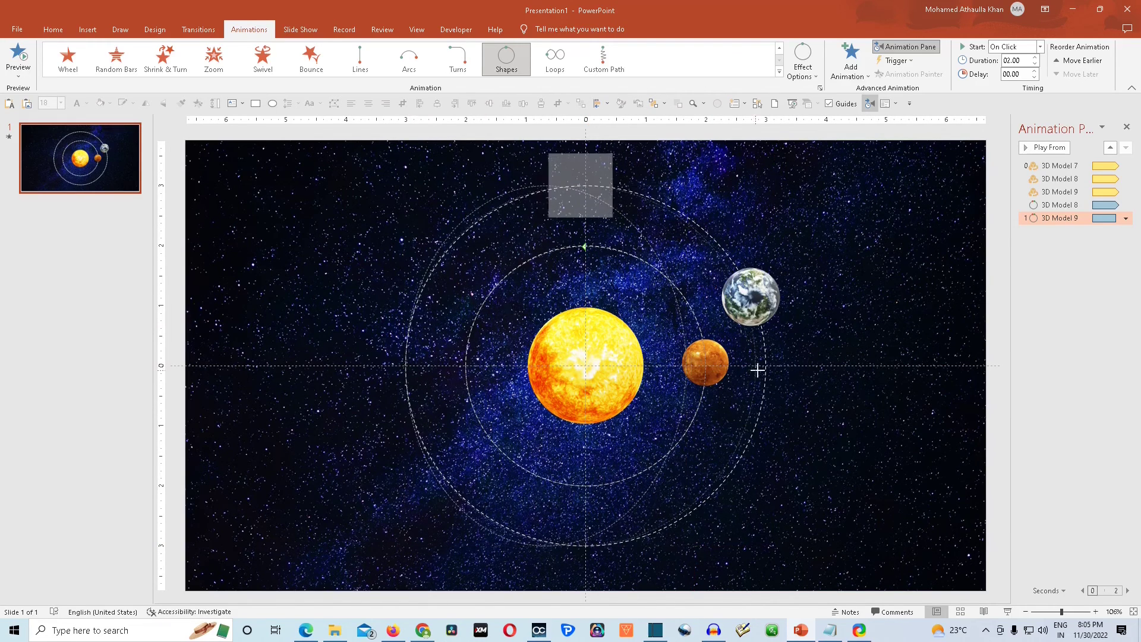
Step: Set Smooth start and Smooth end to 0 for Earth's orbit path
left_click(1126, 219)
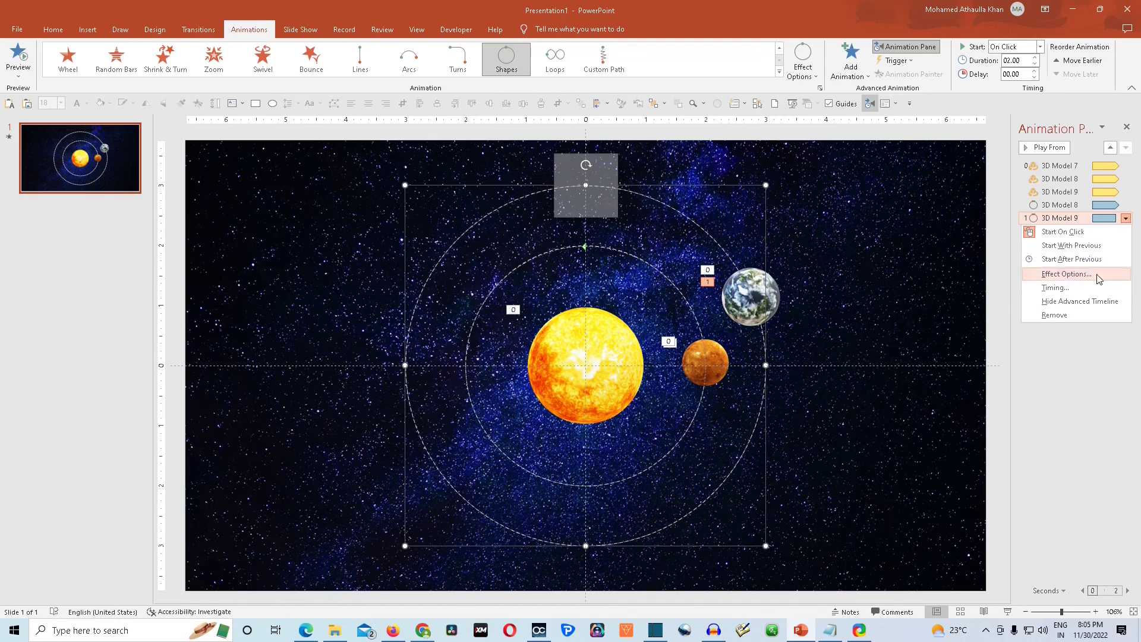
left_click(1066, 273)
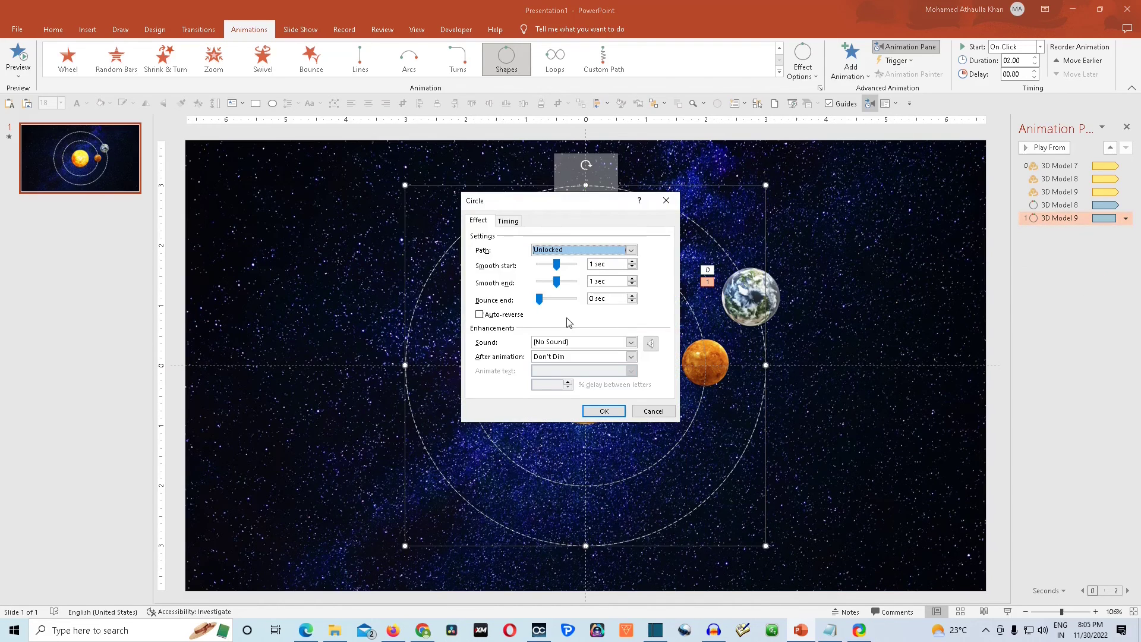
left_click(557, 265)
left_click_drag(557, 266, 481, 277)
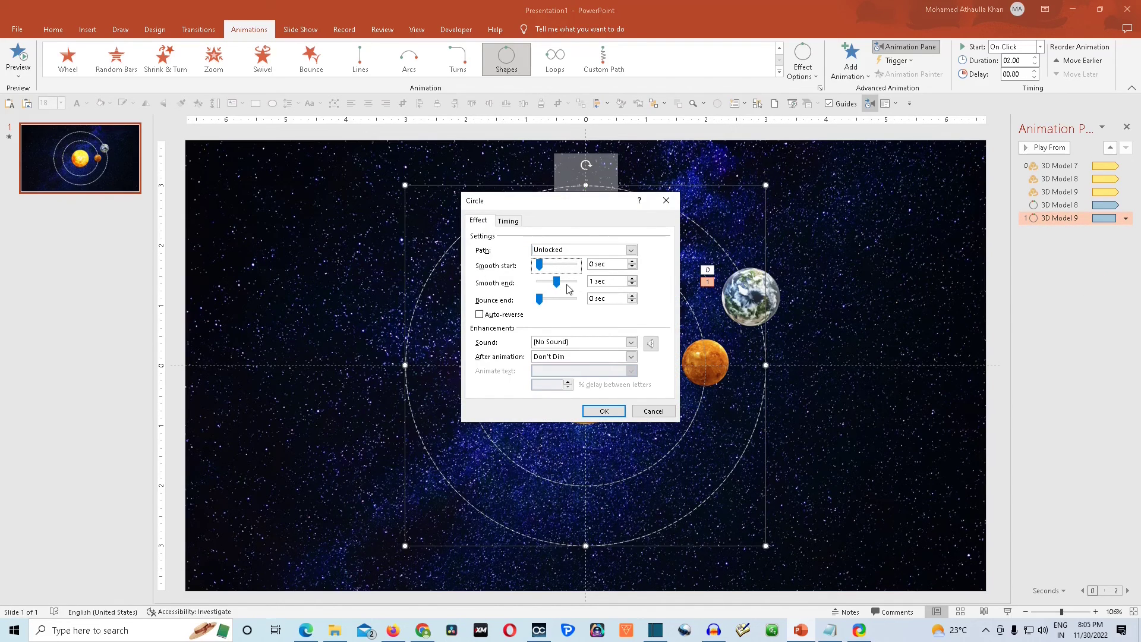
left_click_drag(556, 282, 443, 287)
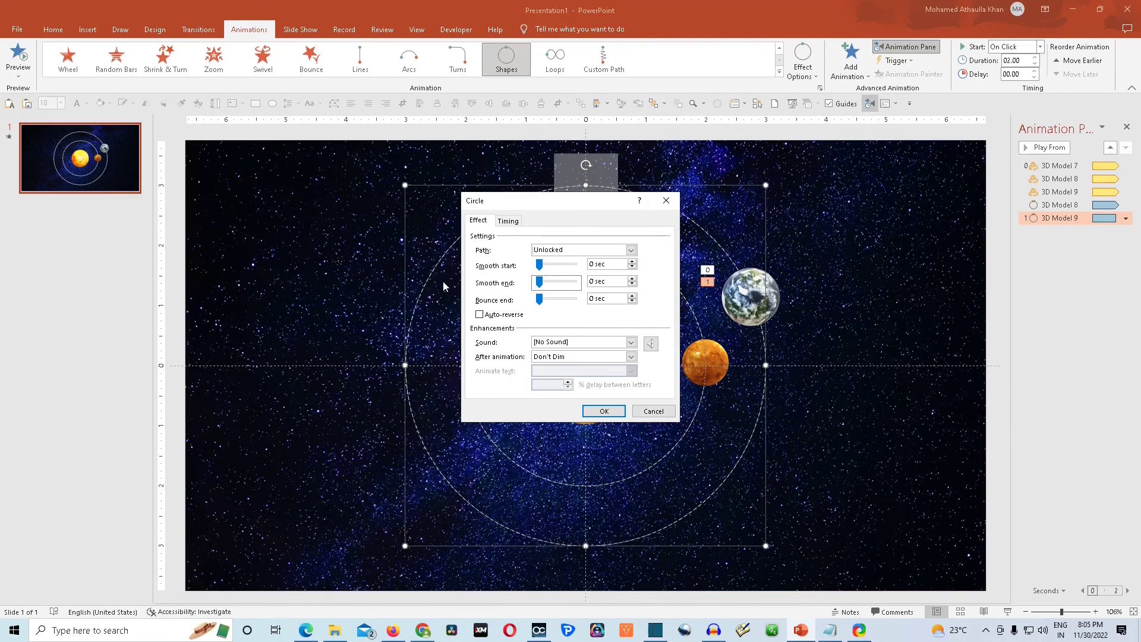
Step: Time Earth's orbit With Previous, 6 seconds, repeating until end of slide
left_click(510, 222)
left_click(600, 238)
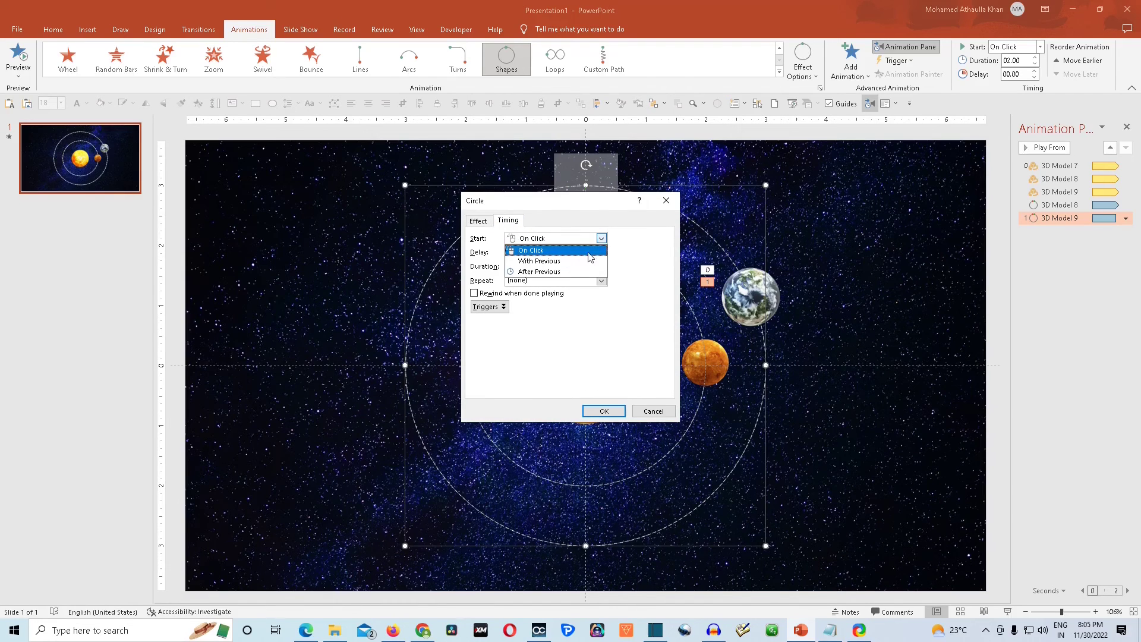
left_click(588, 258)
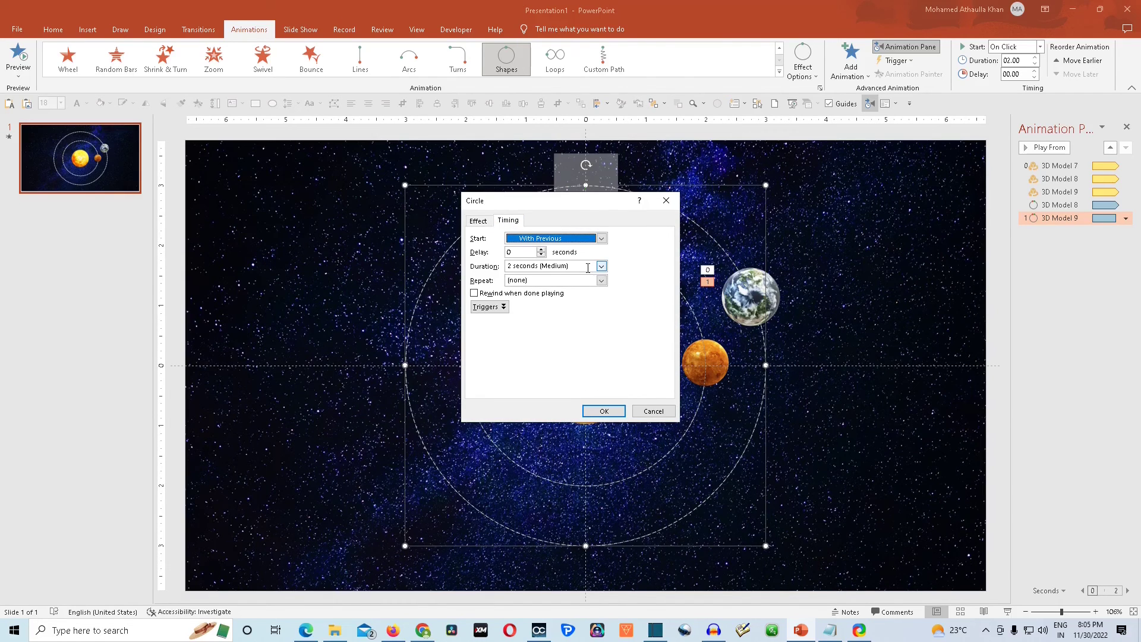
left_click(585, 267)
type("6 seconds")
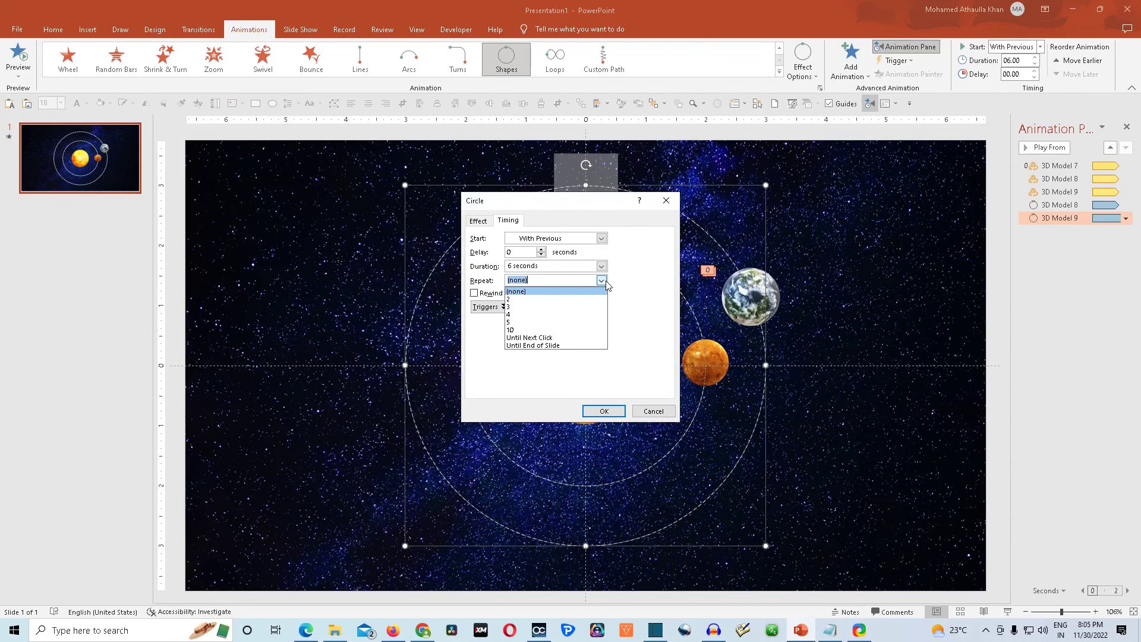
left_click(602, 280)
left_click(561, 346)
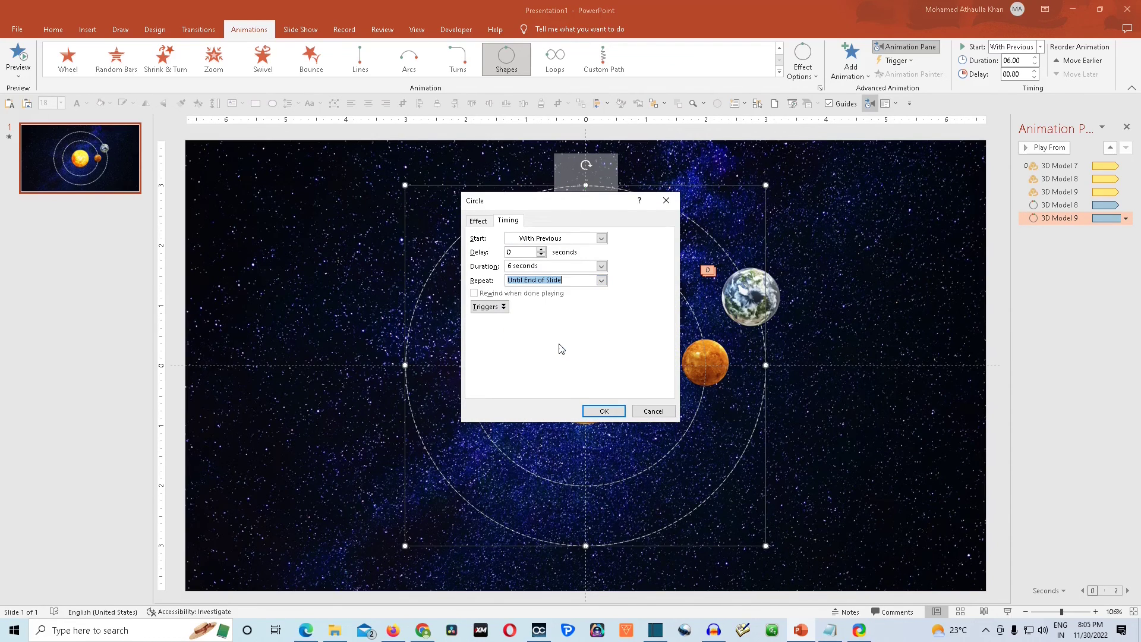